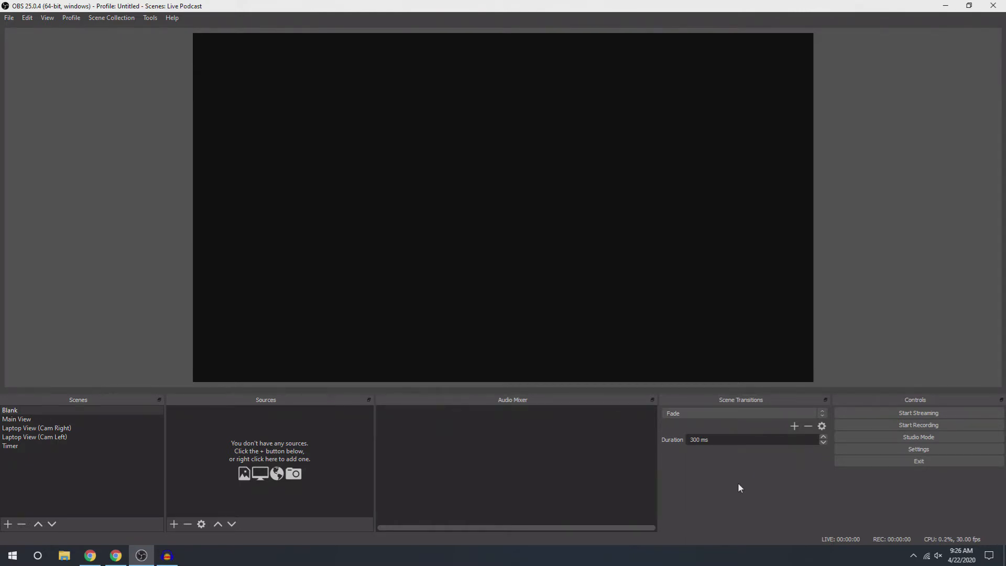
Open the program settings to look over the General options, closing them without changes.
left_click(851, 449)
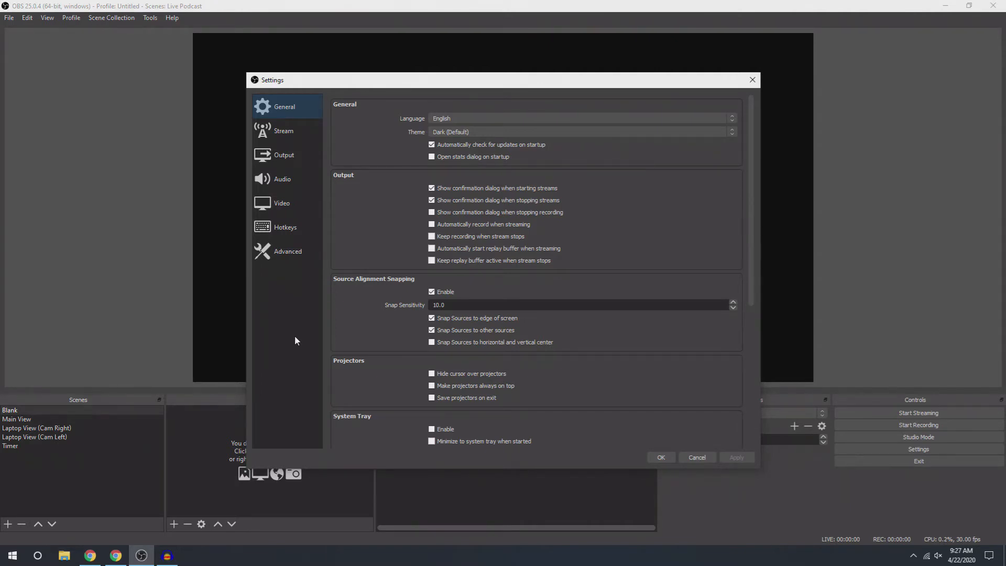
key("Escape")
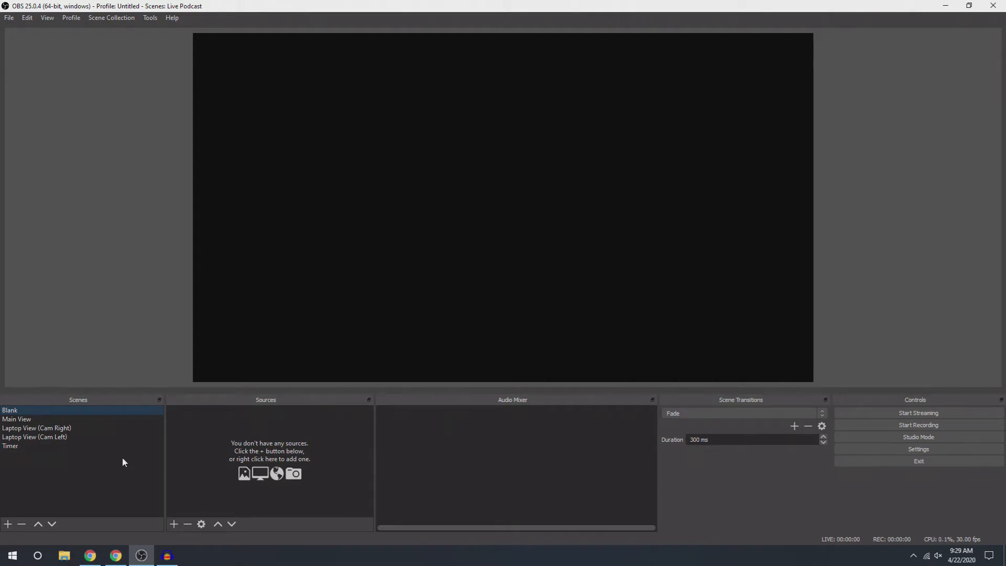
View the Timer, Main View, Laptop View (Cam Right), Laptop View (Cam Left) and Blank scenes of the Live Podcast collection.
left_click(61, 445)
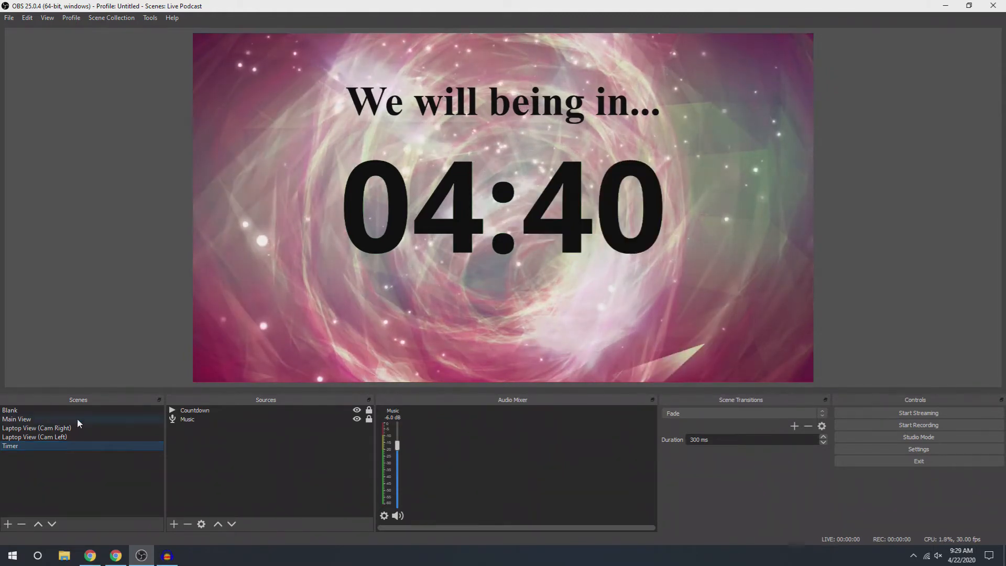
left_click(77, 419)
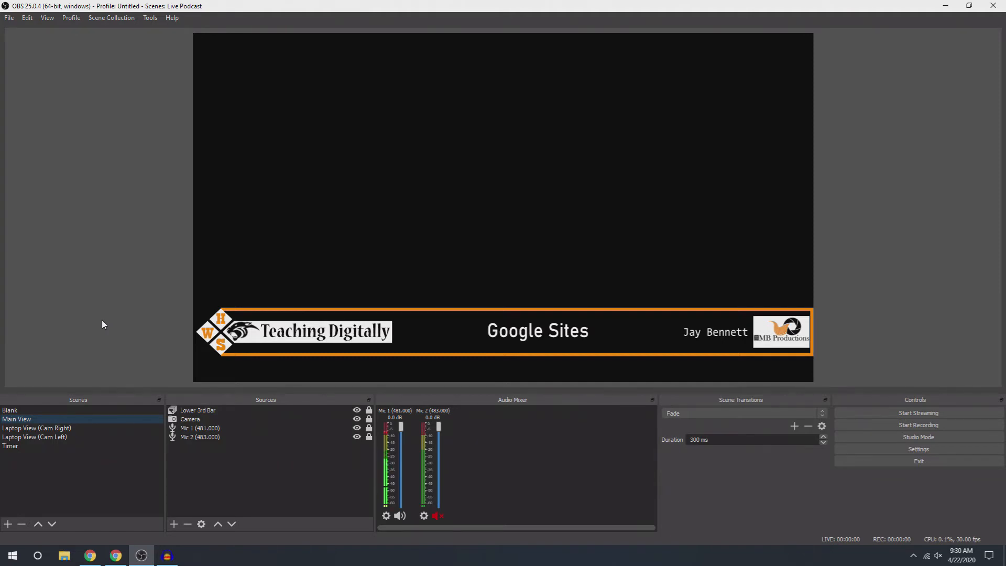
left_click(83, 430)
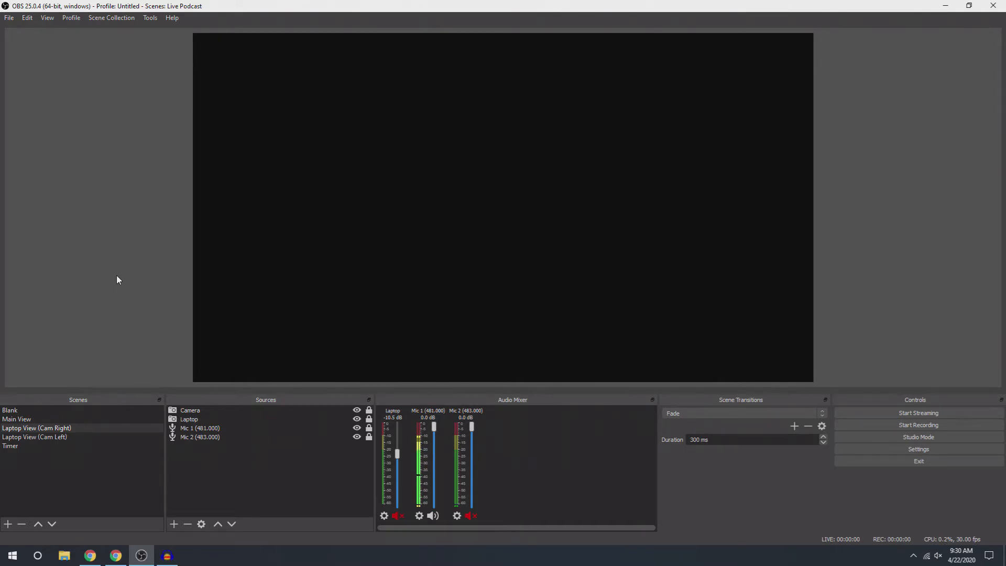
left_click(91, 436)
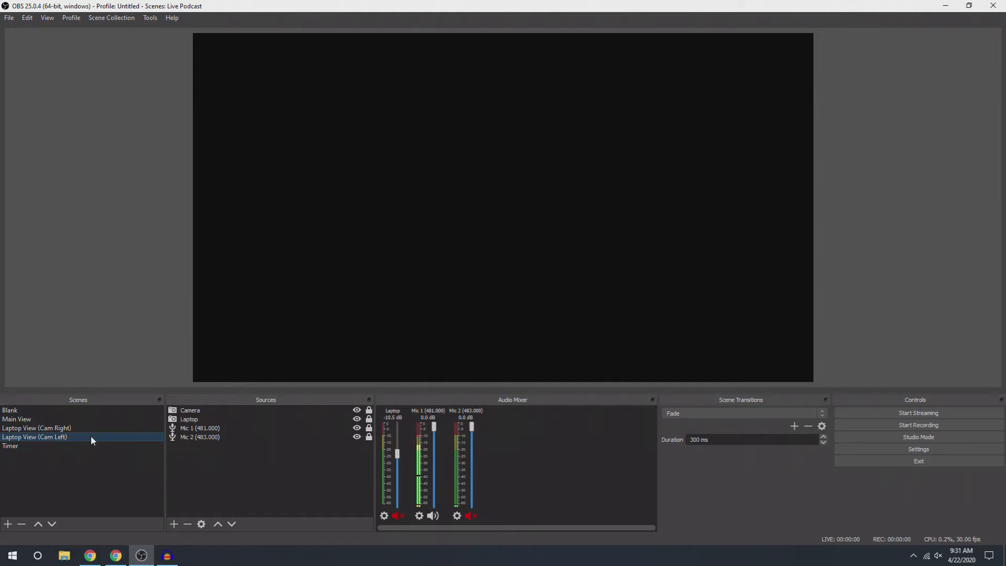
left_click(93, 410)
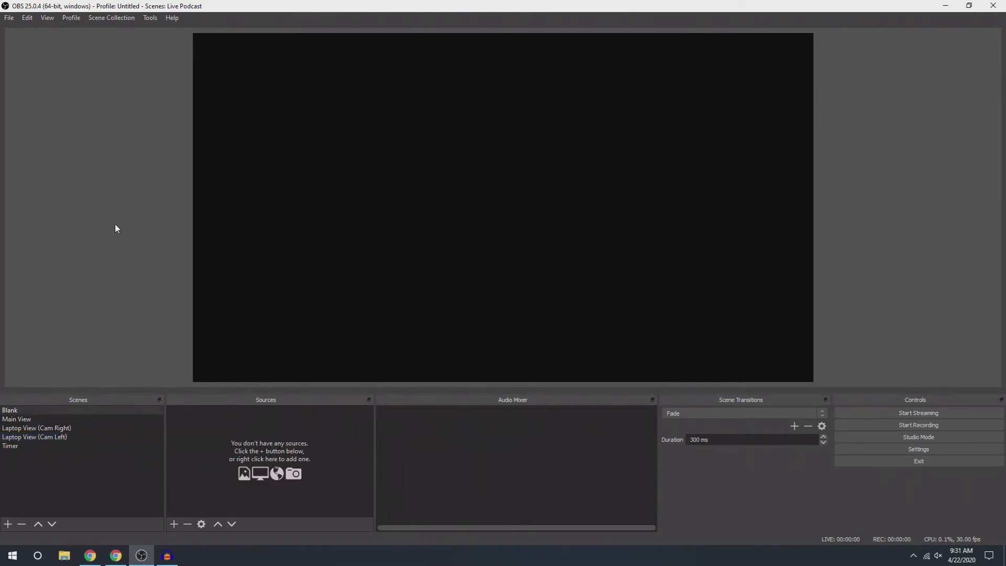
Switch the scene collection from Live Podcast to Band Concerts.
left_click(106, 17)
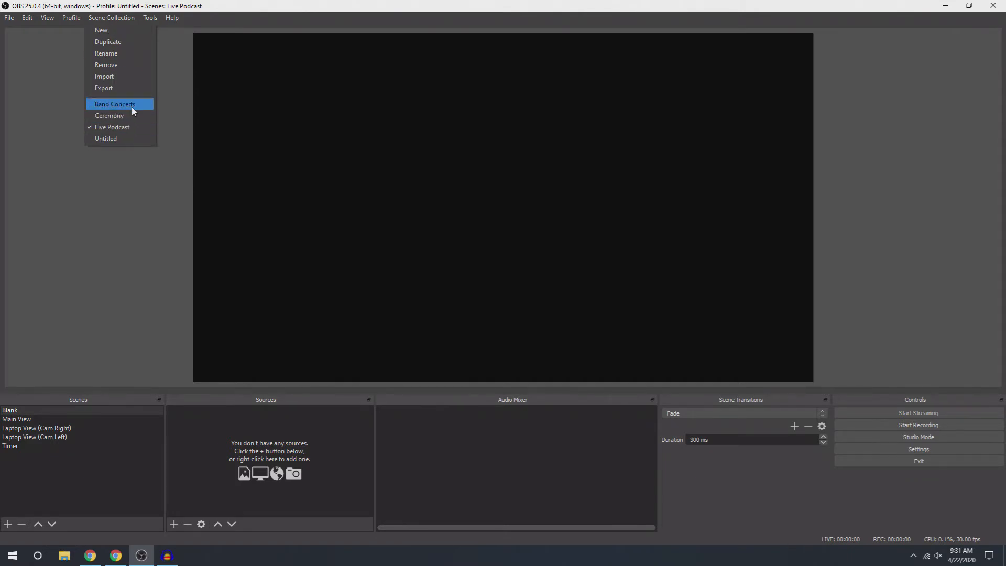
left_click(132, 109)
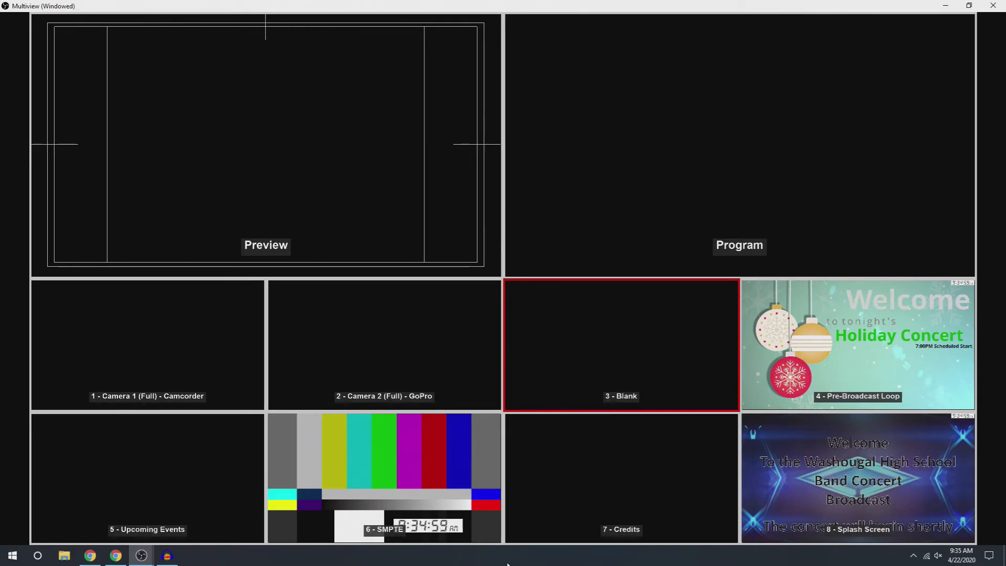
Switch the program output to Camera 1, to Camera 2 and back to the Blank scene.
key("1")
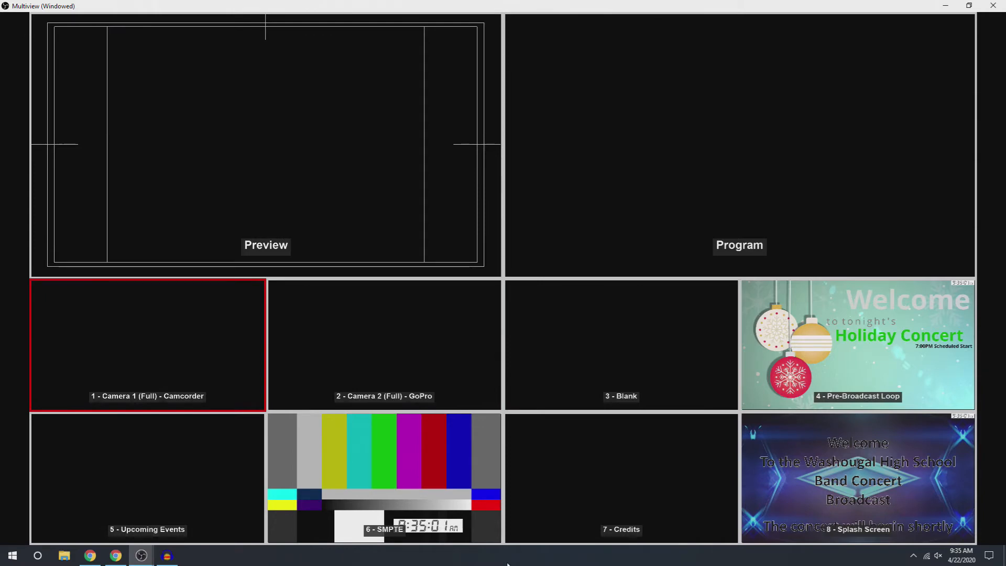
key("2")
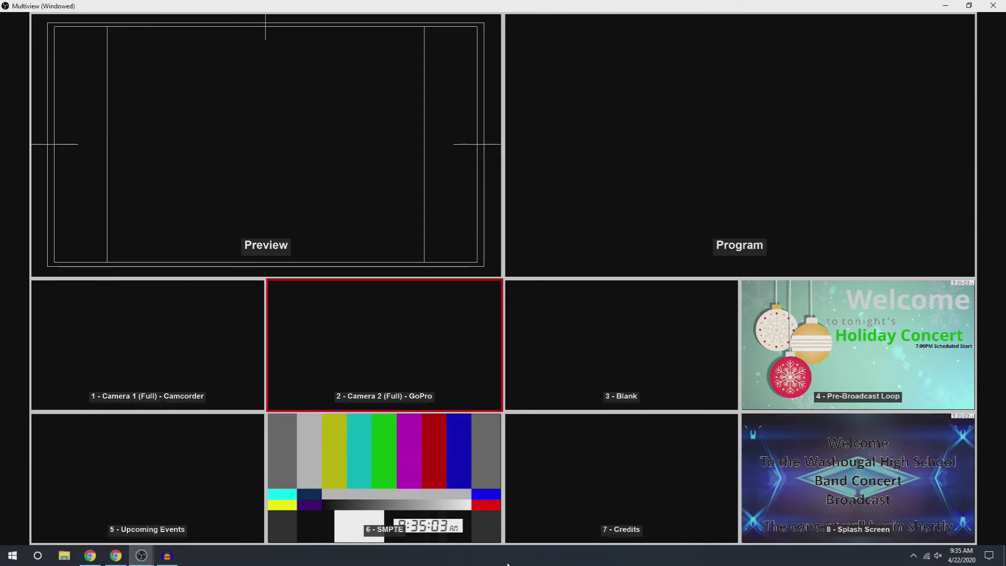
key("3")
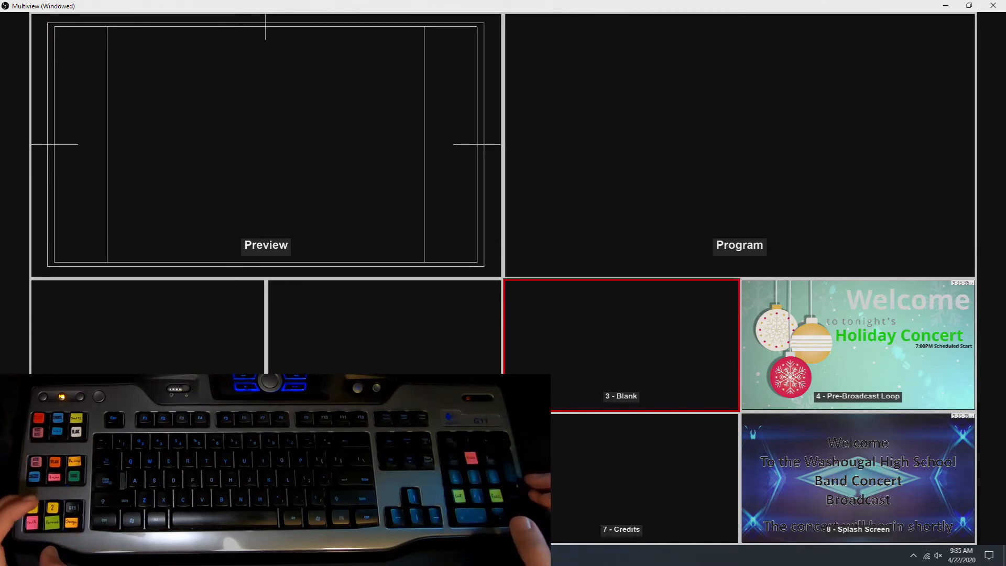
Preview Camera 1 and transition it to the program output, followed by the SMPTE colour bars scene.
key("1")
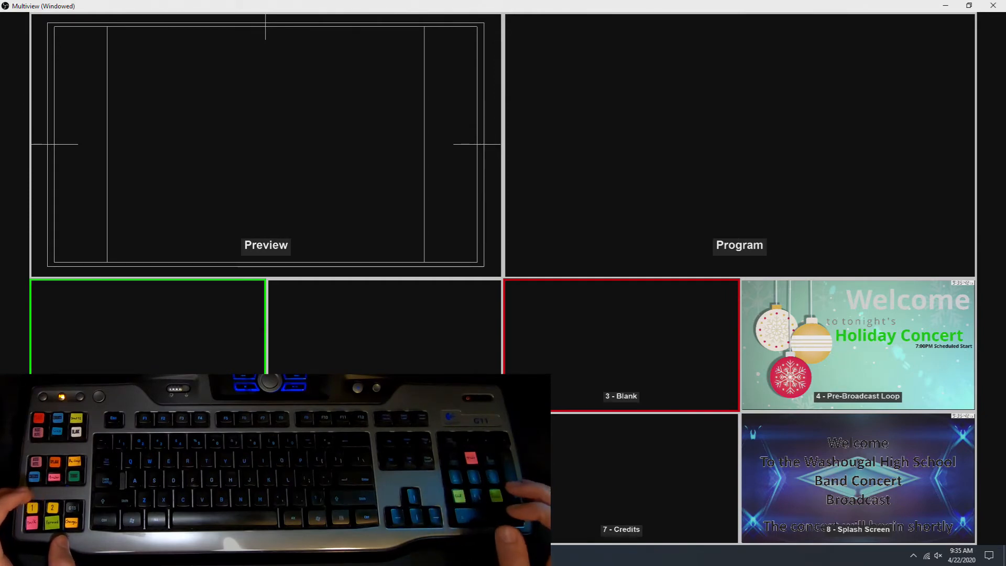
key("KP_1")
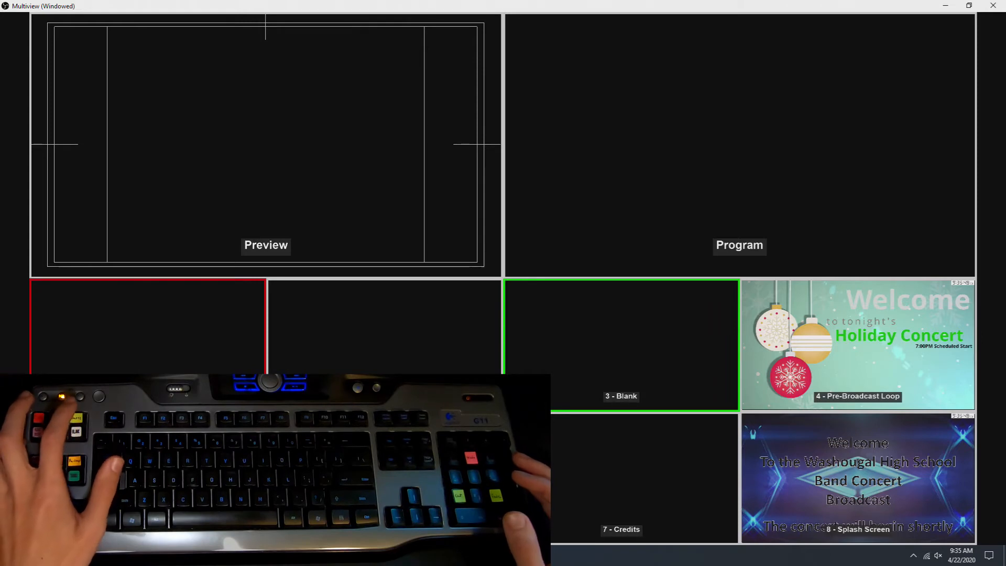
key("F13")
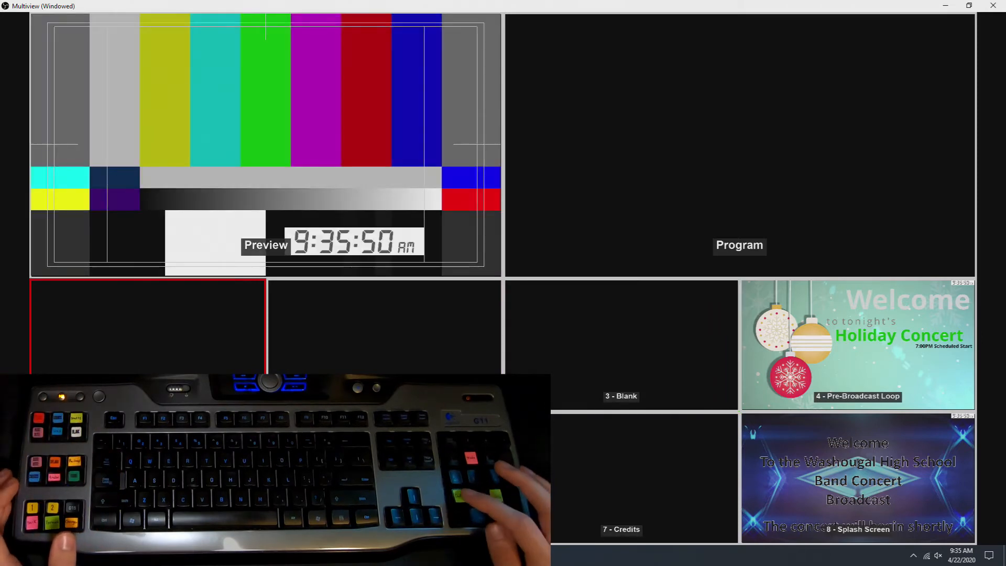
key("KP_Enter")
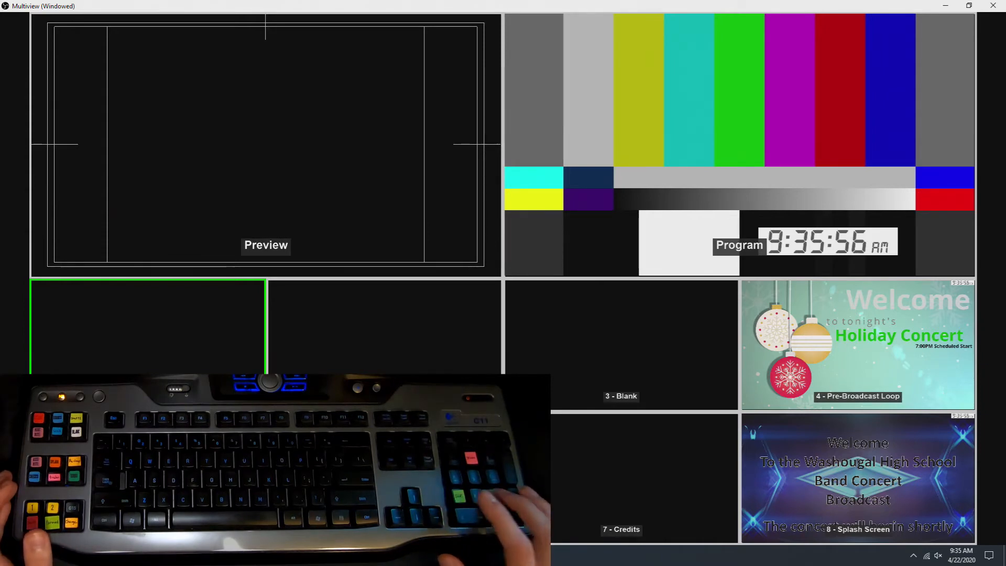
key("KP_Enter")
key("KP_Enter")
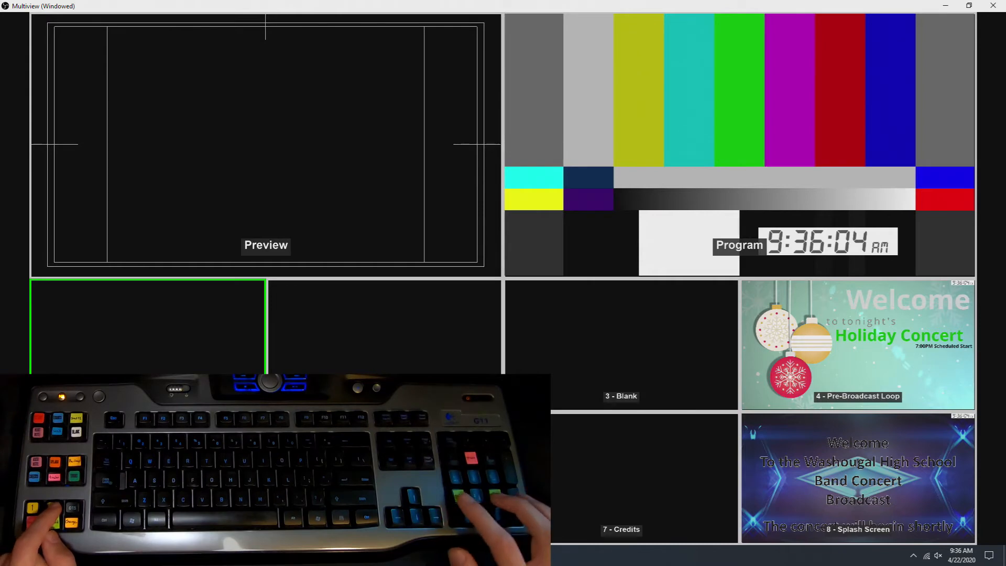
Transition Camera 1 to program, followed by Camera 2 after loading it into preview.
key("Return")
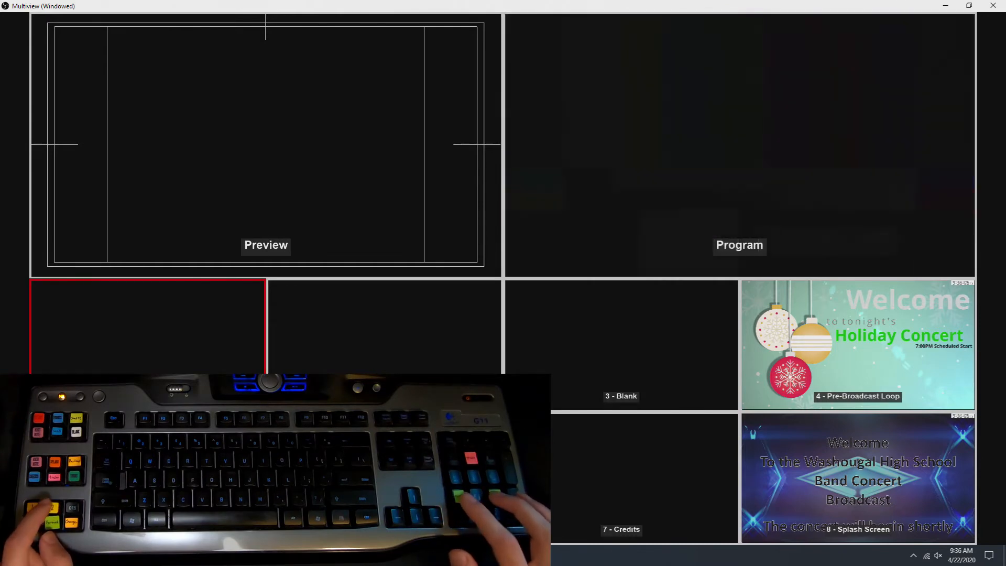
key("5")
key("2")
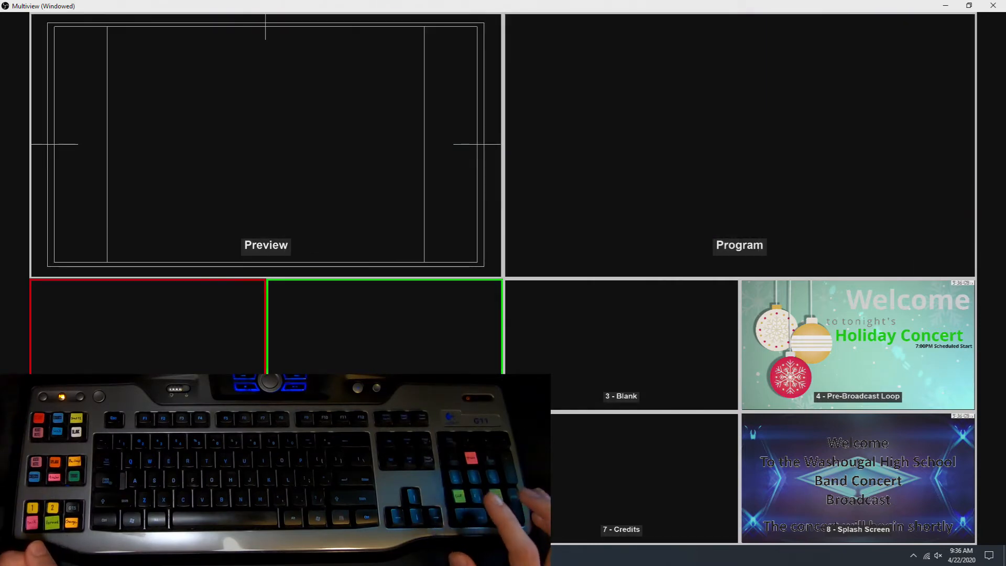
key("Return")
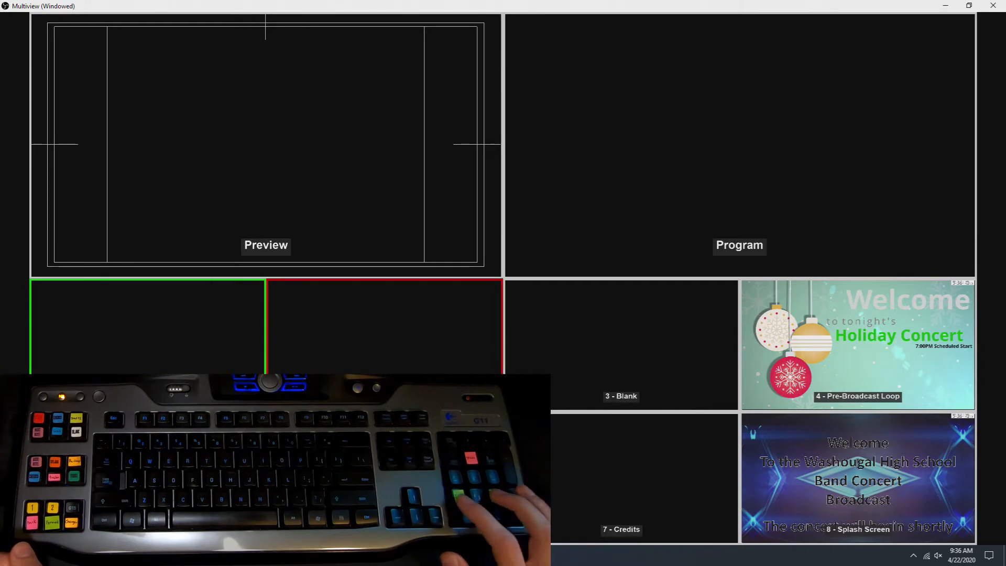
key("Return")
key("Return")
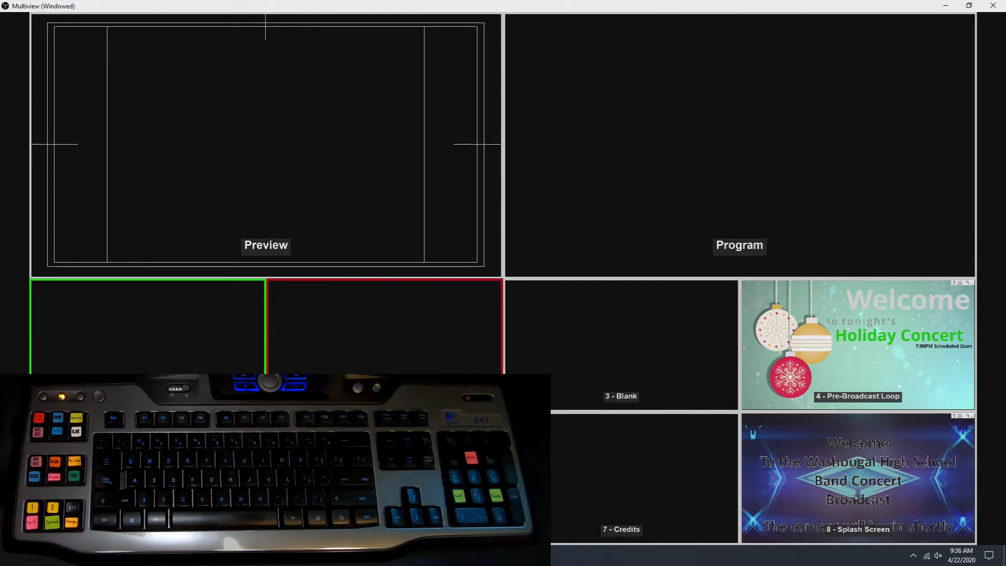
Put the Pre-Broadcast Loop on program and replace it with the Splash Screen through preview.
key("KP_4")
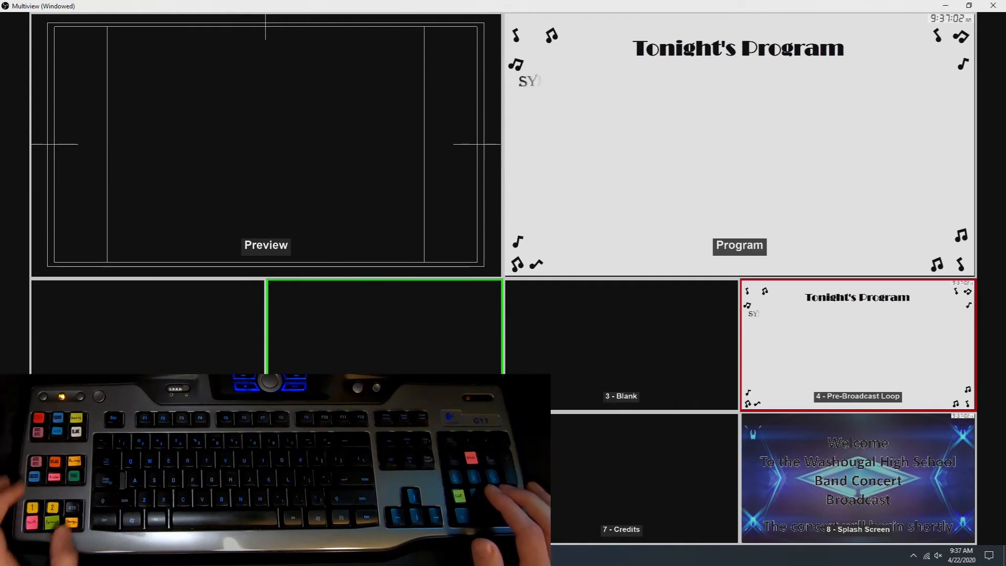
key("KP_8")
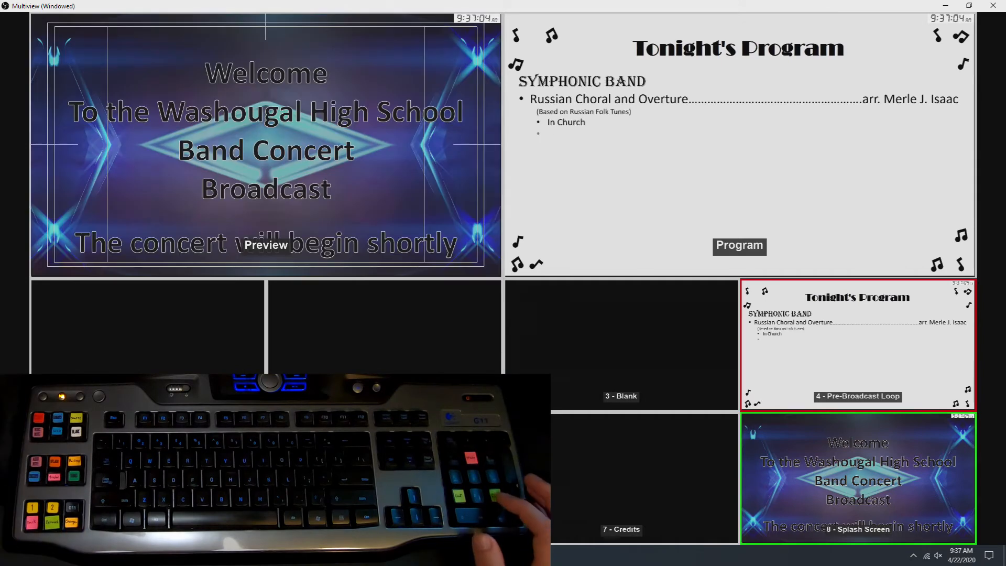
key("KP_6")
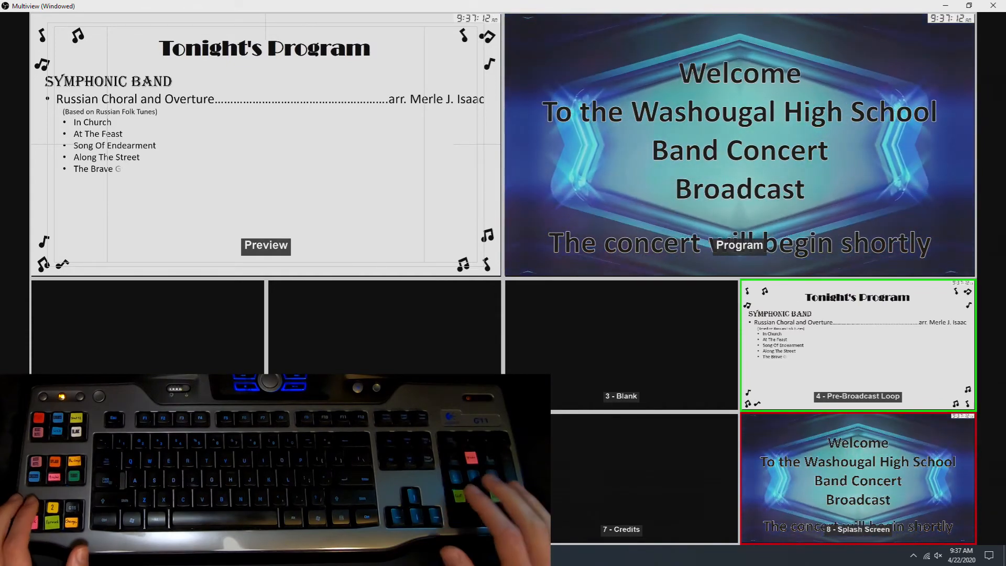
Take Camera 1 live from the Splash Screen, followed by Camera 2.
key("1")
key("KP_Enter")
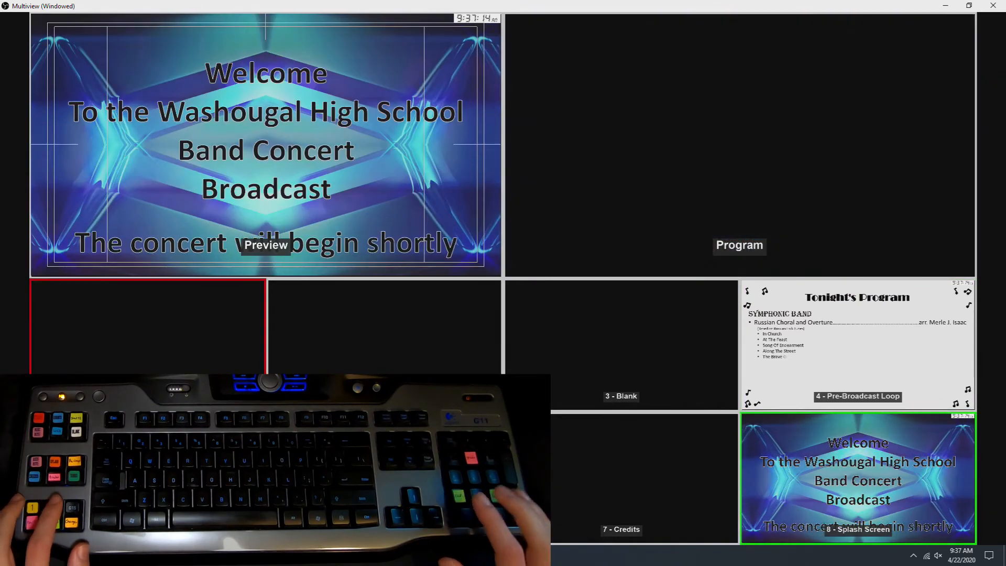
key("2")
key("KP_Enter")
key("9")
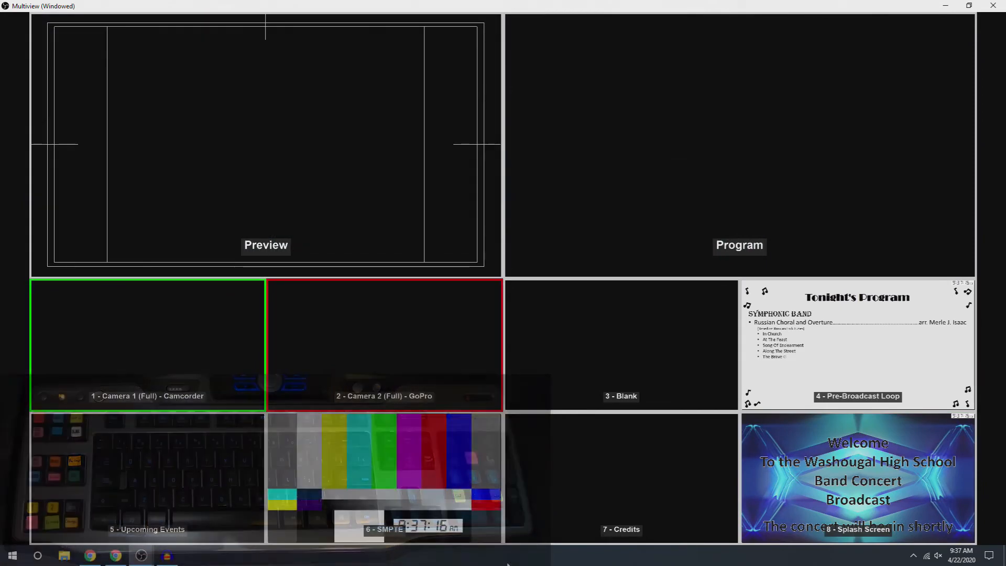
Put the band arrangement-change scene on program, followed by the "Live from the Washburn Performing Arts Center" scene.
key("KP_Enter")
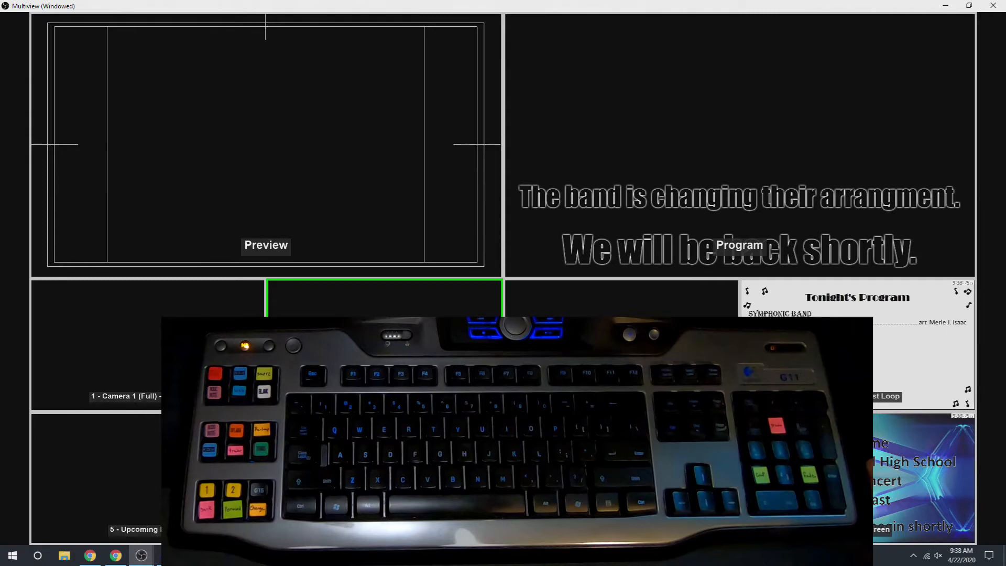
key("6")
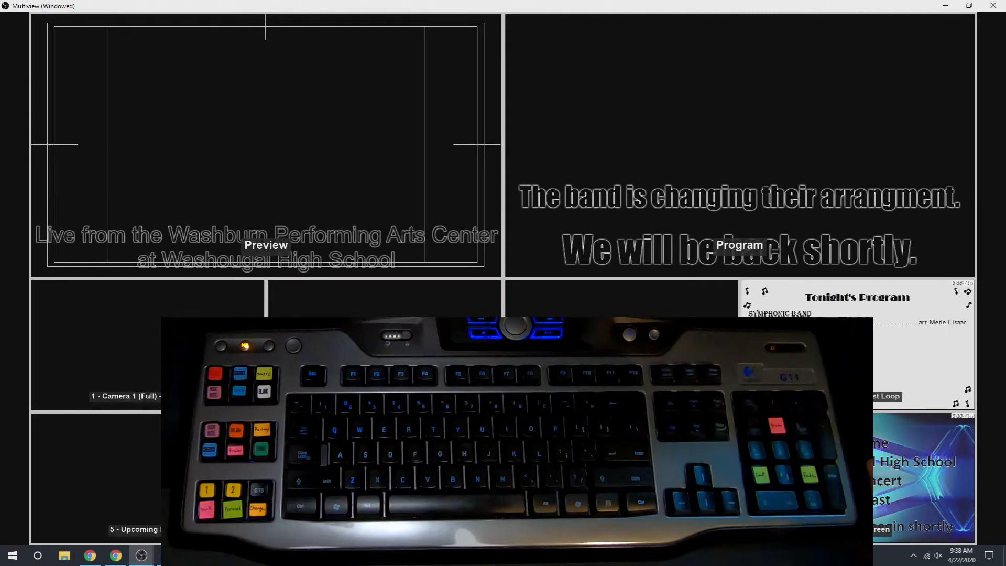
key("KP_1")
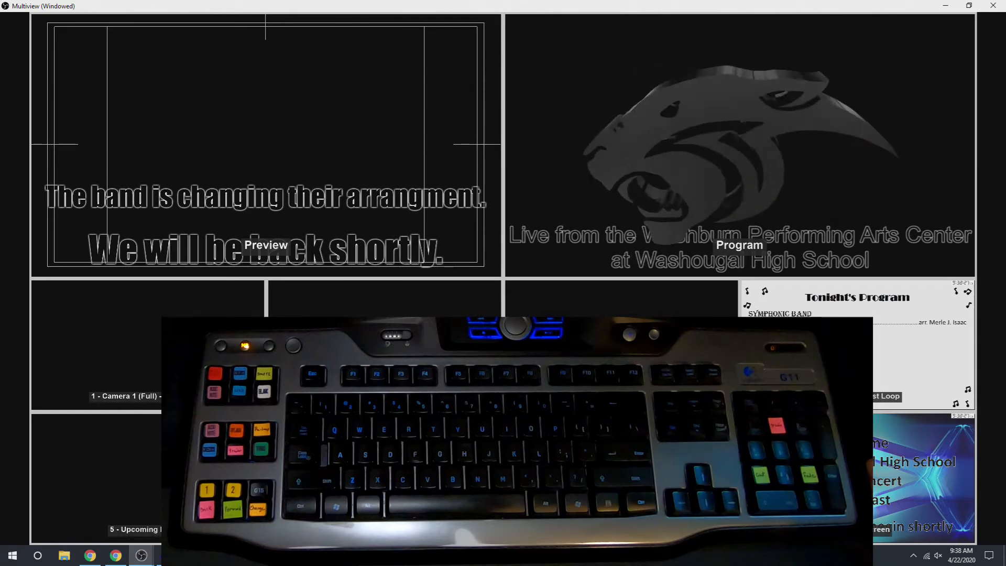
Put the Upcoming Events scene on program, followed by the SMPTE colour bars.
key("2")
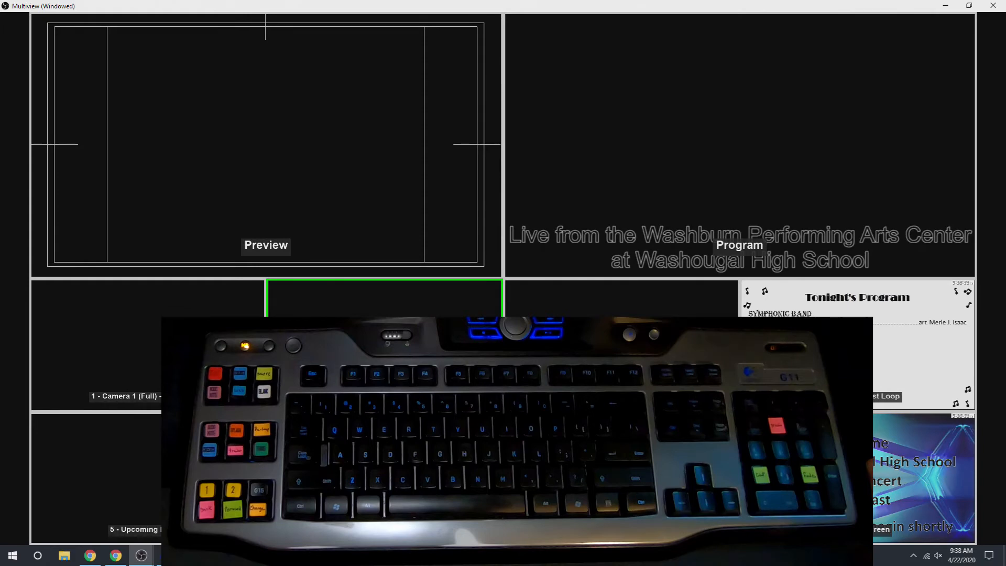
key("KP_3")
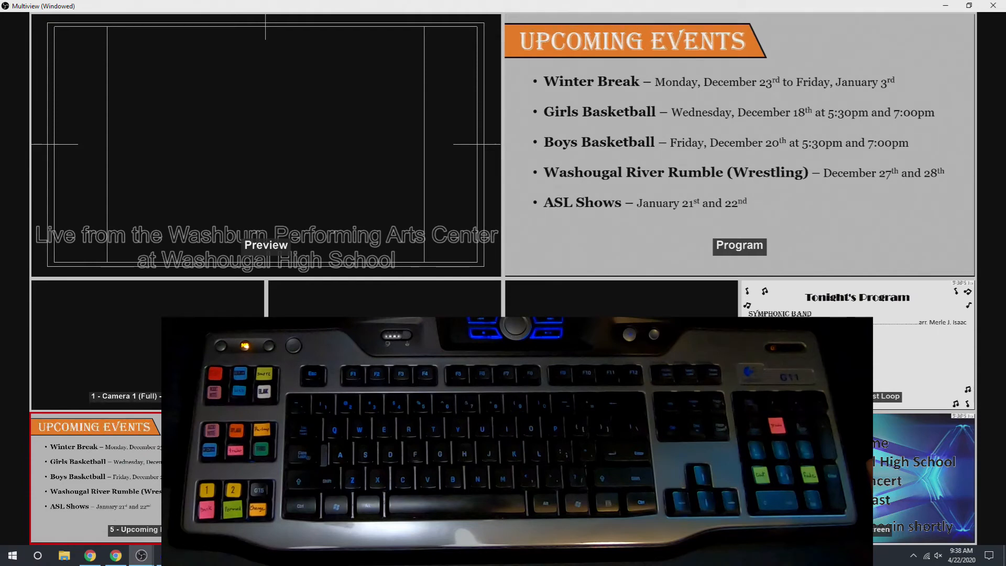
key("F13")
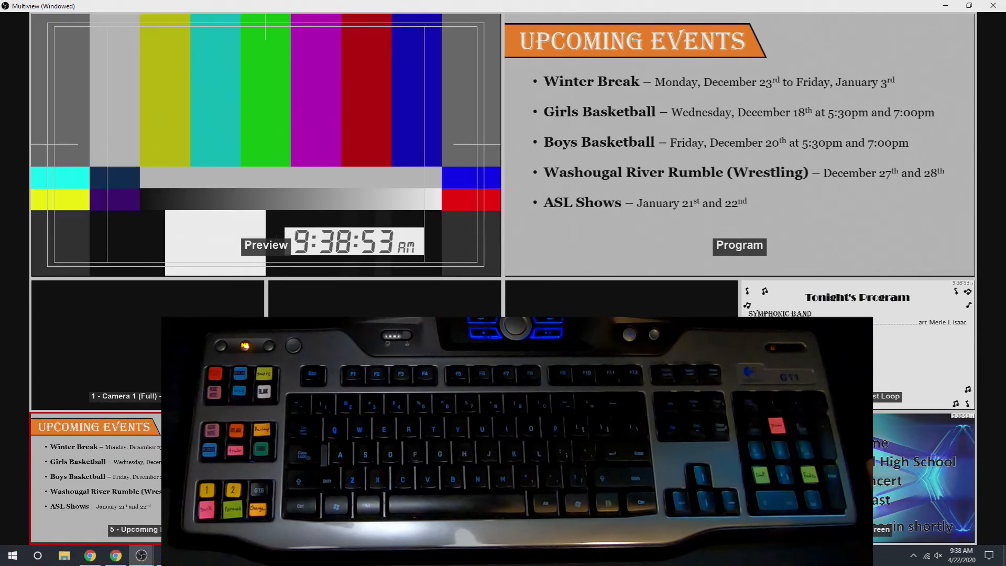
key("KP_1")
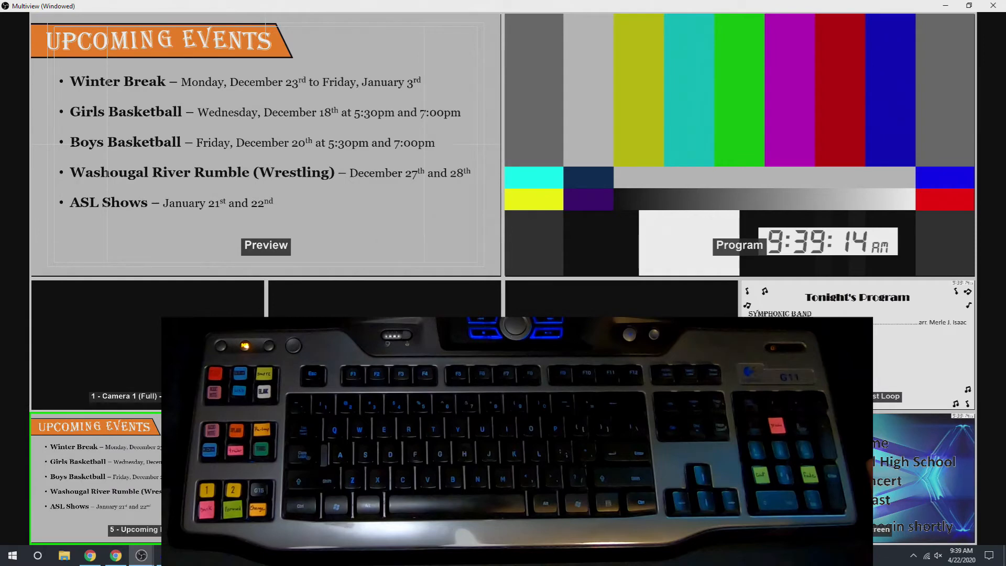
Load the Washburn PAC Website scene into preview and transition it to program.
key("6")
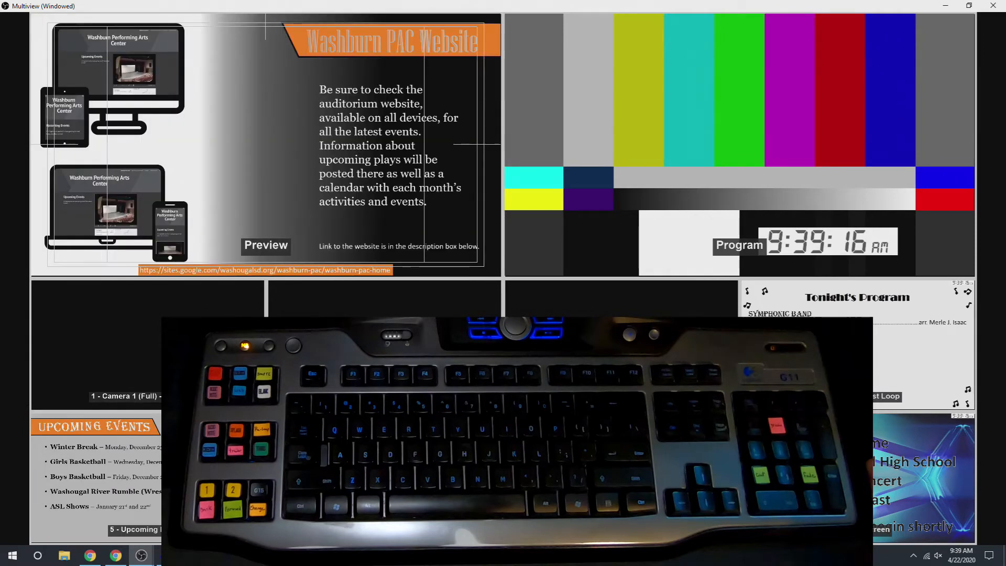
key("KP_3")
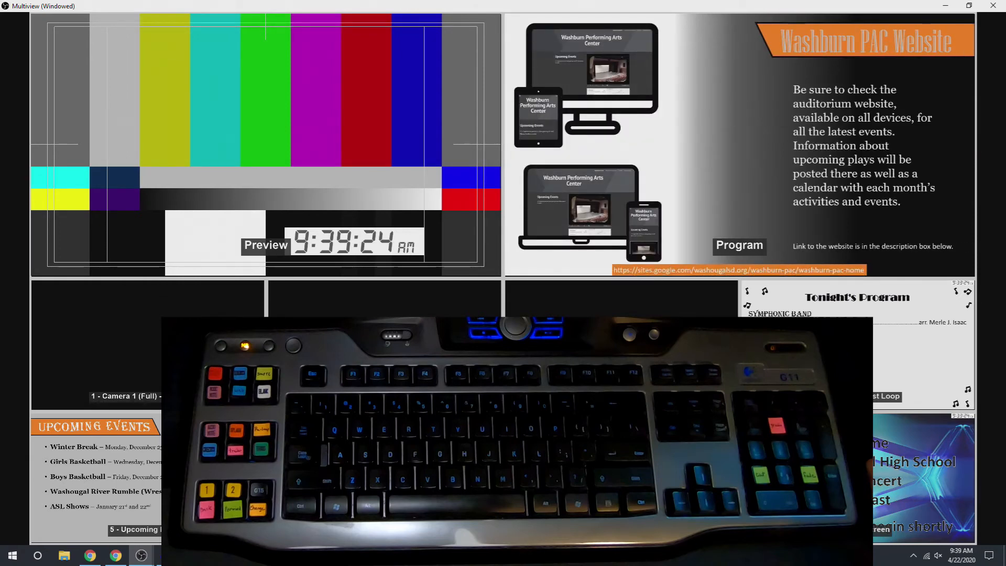
Put the Blank scene on program, followed by the Splash Screen.
key("3")
key("KP_6")
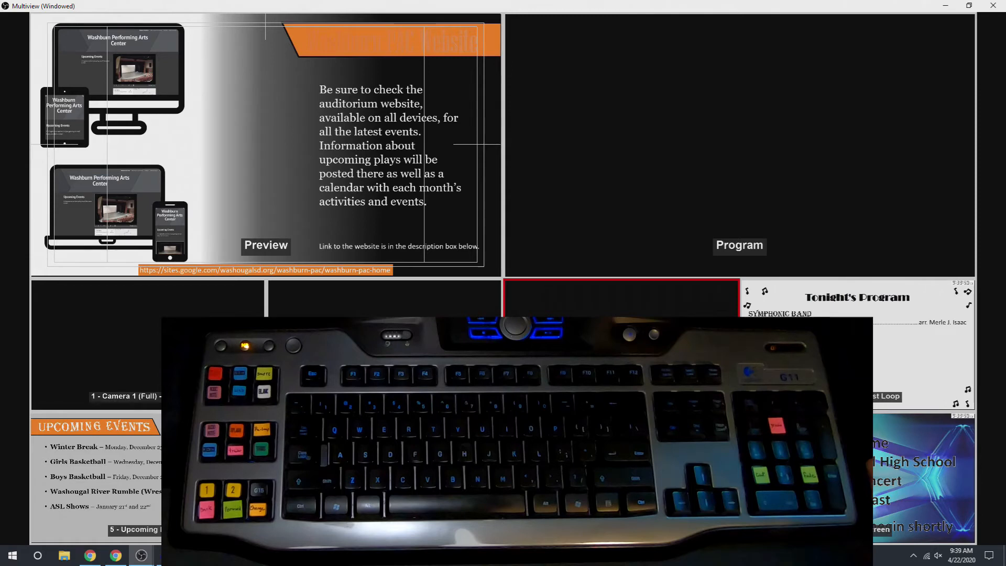
double_click(858, 478)
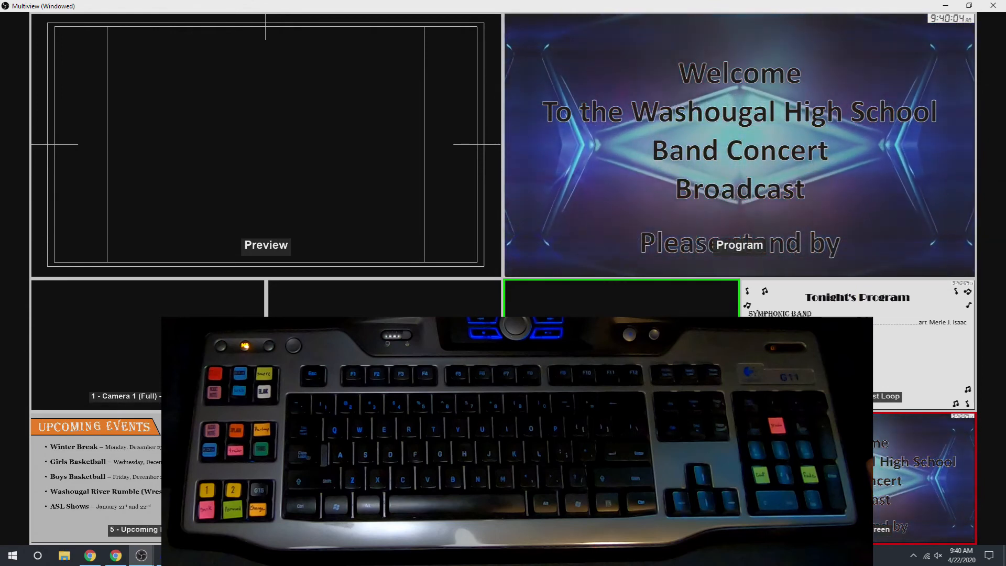
Put the Pre-Broadcast Loop scene on program, followed by Camera 1.
key("2")
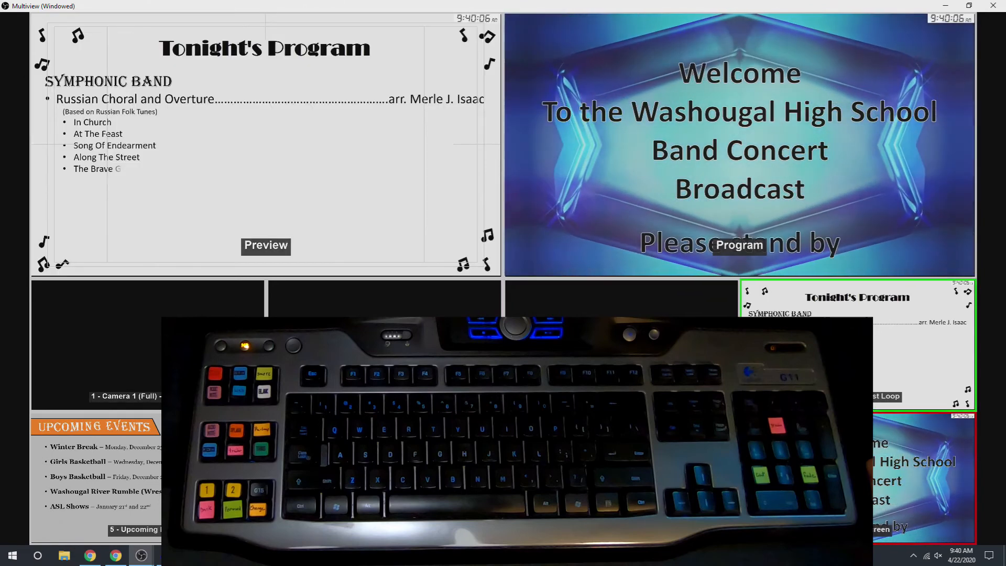
key("space")
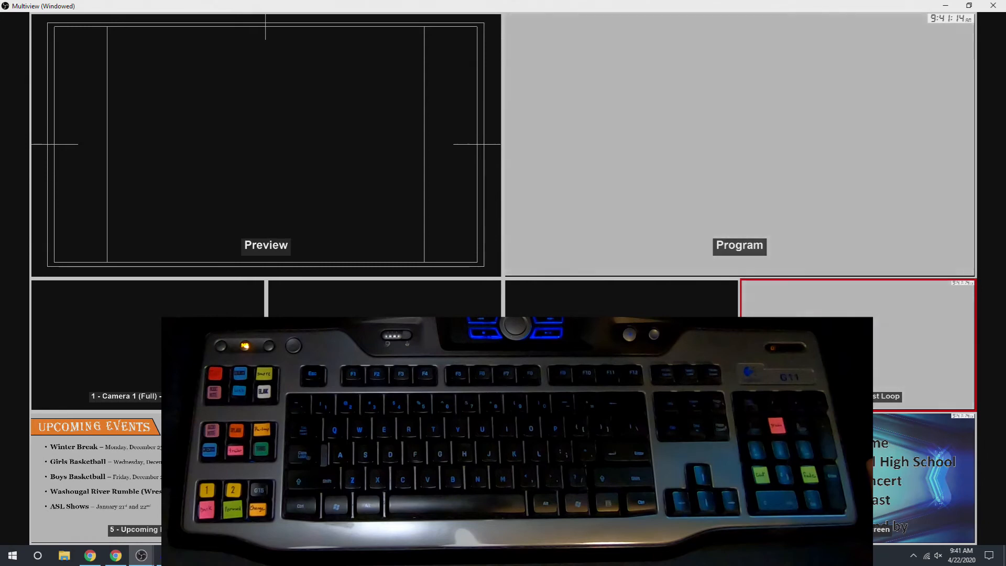
key("1")
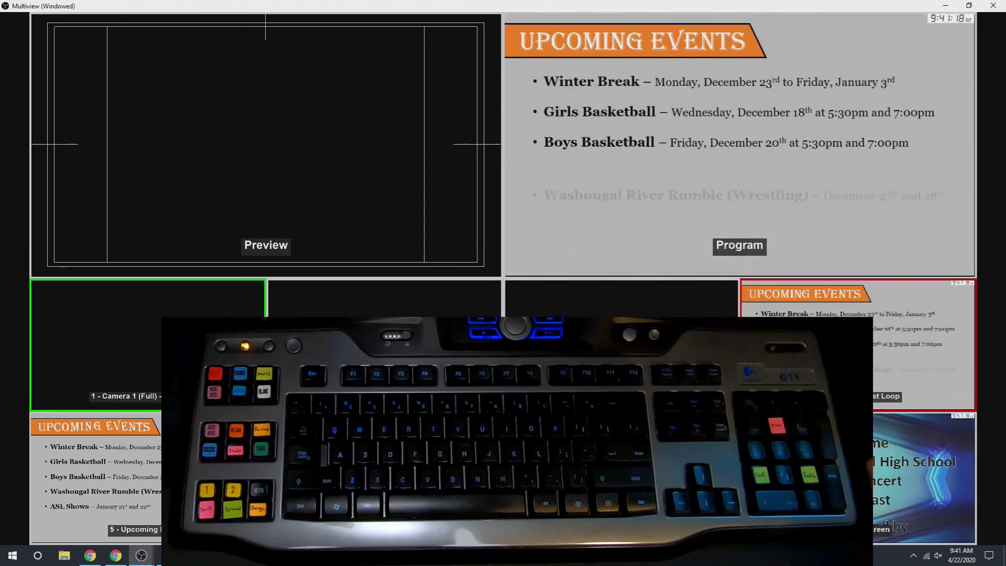
key("KP_4")
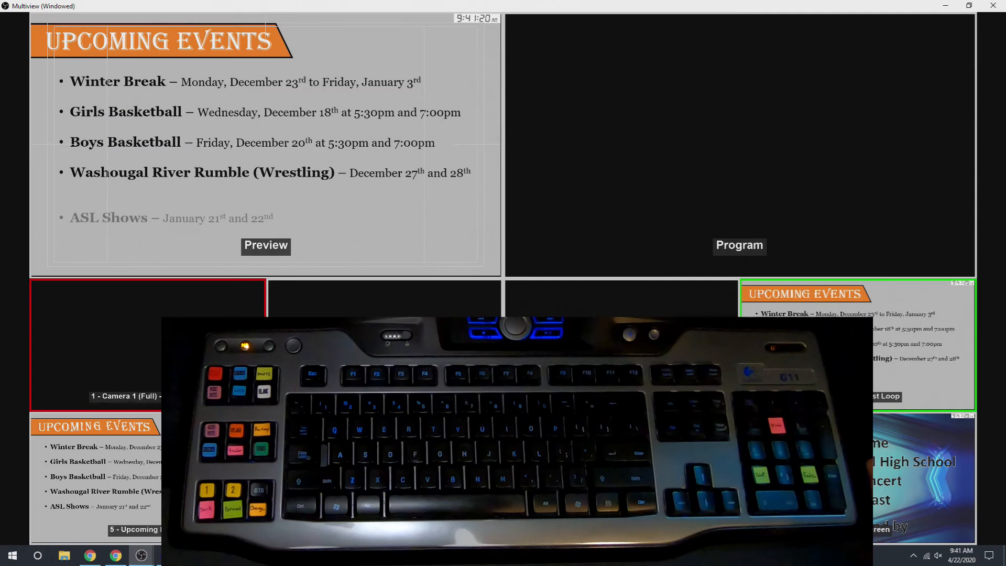
Put Camera 2 on program and load the Band Change scene into preview.
key("2")
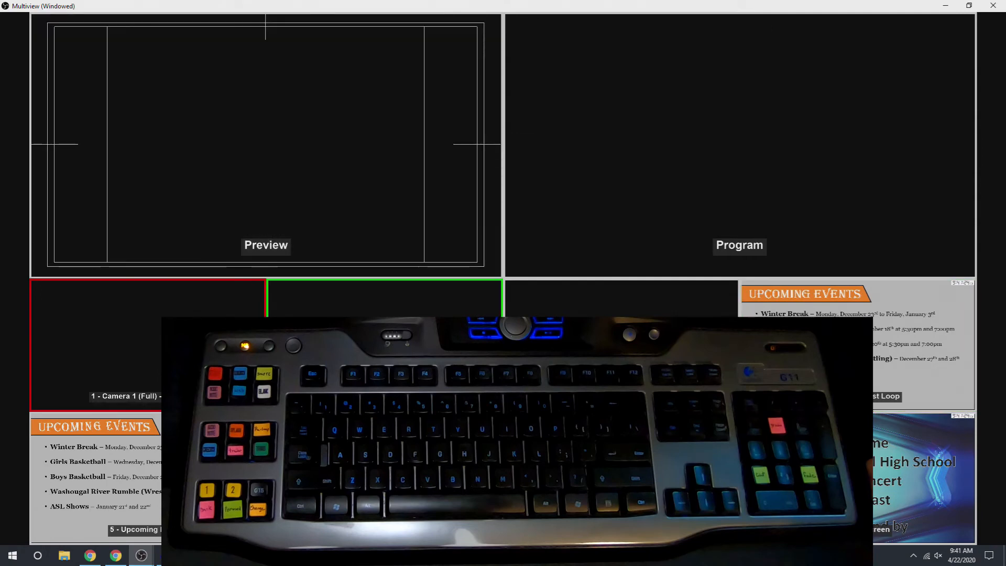
key("KP_4")
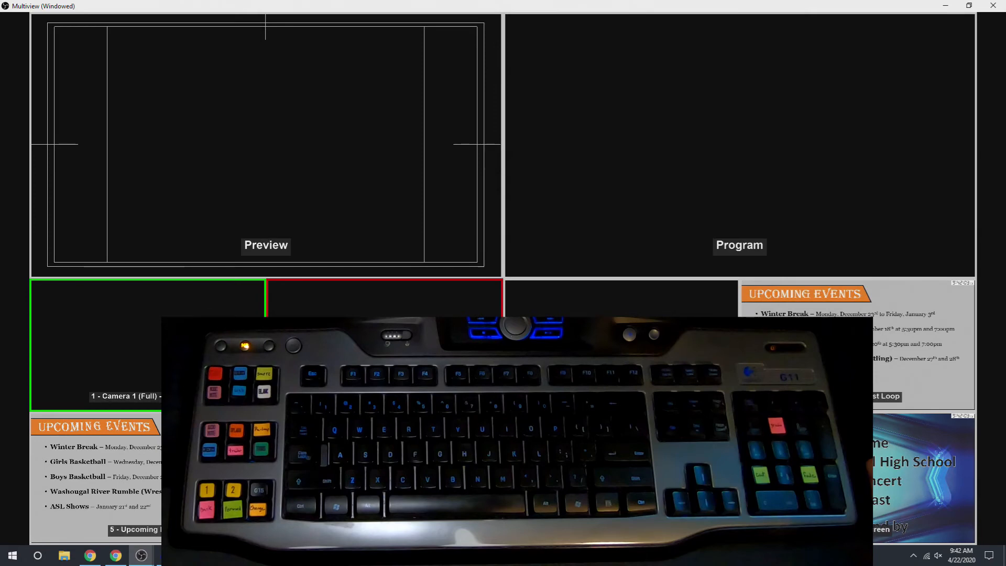
key("F1")
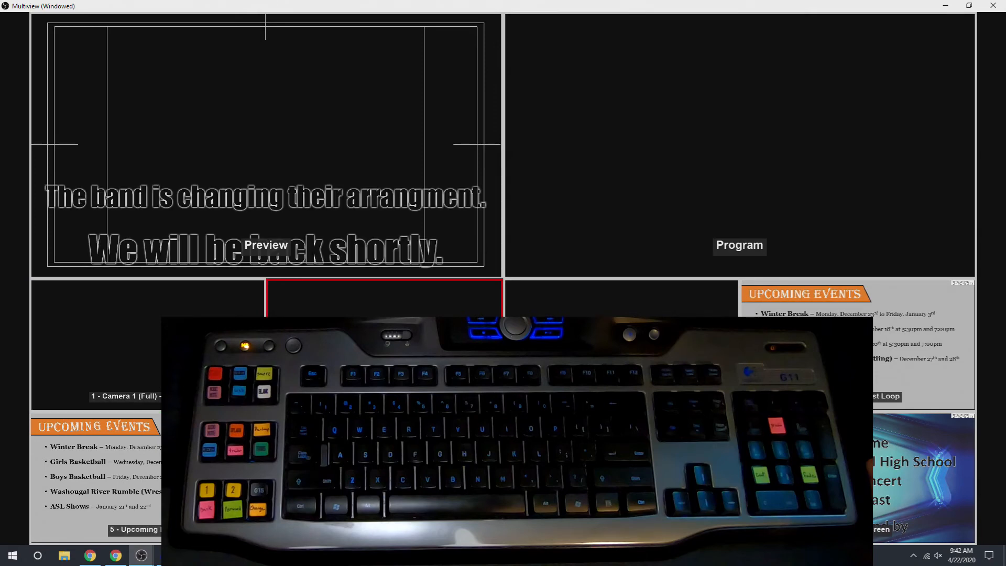
Switch to the main OBS window, turn on Studio Mode and put the Pre-Broadcast Loop scene on program.
key("alt+Tab")
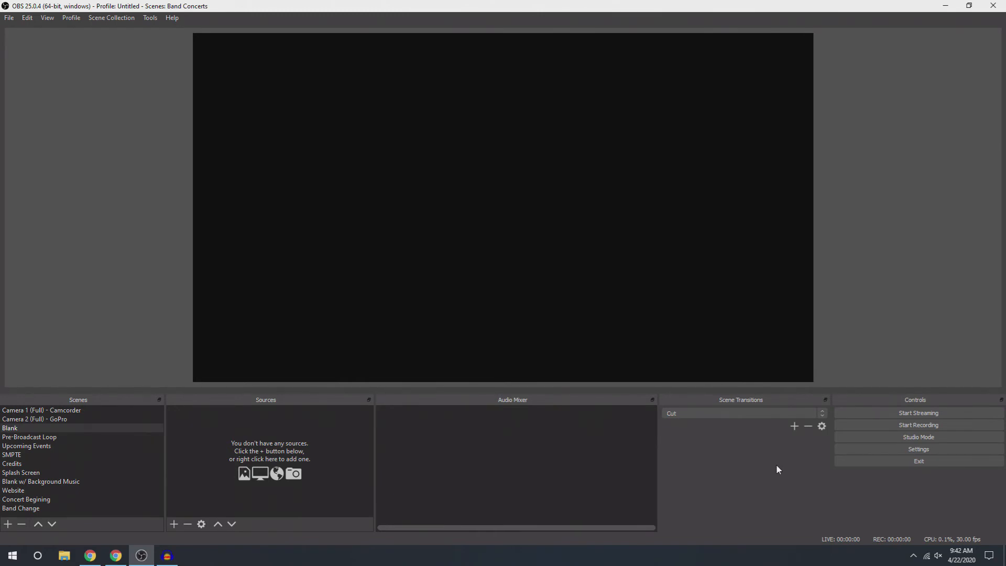
key("ctrl+shift+s")
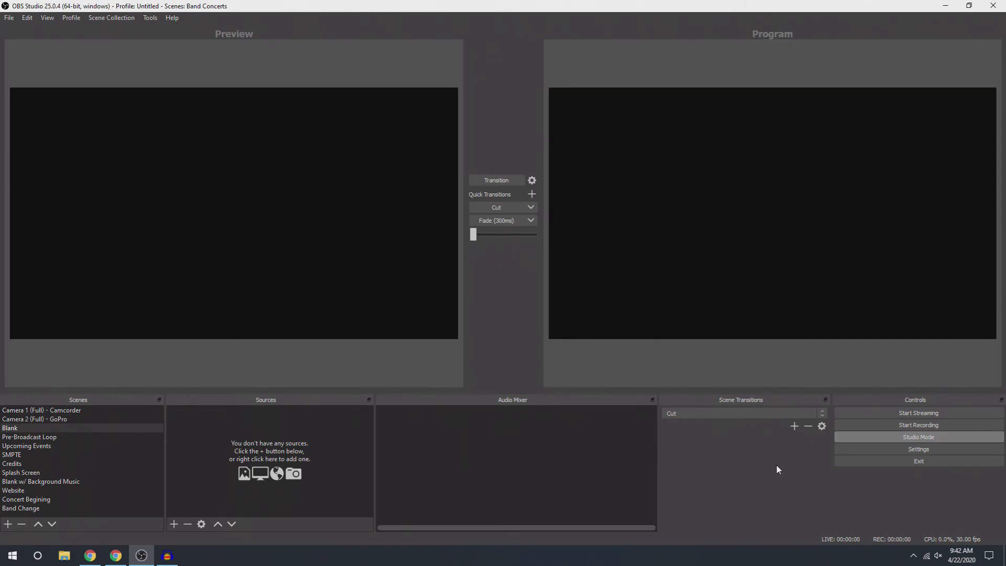
key("Down")
key("Up")
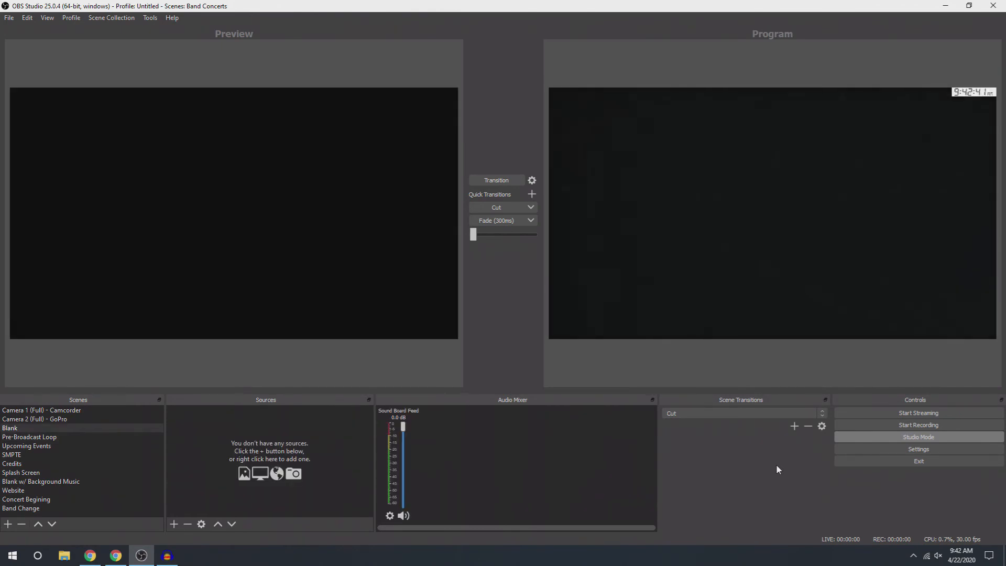
Load the Splash Screen scene into preview and transition it to program.
key("Down")
key("Down")
key("Down")
key("Down")
key("Down")
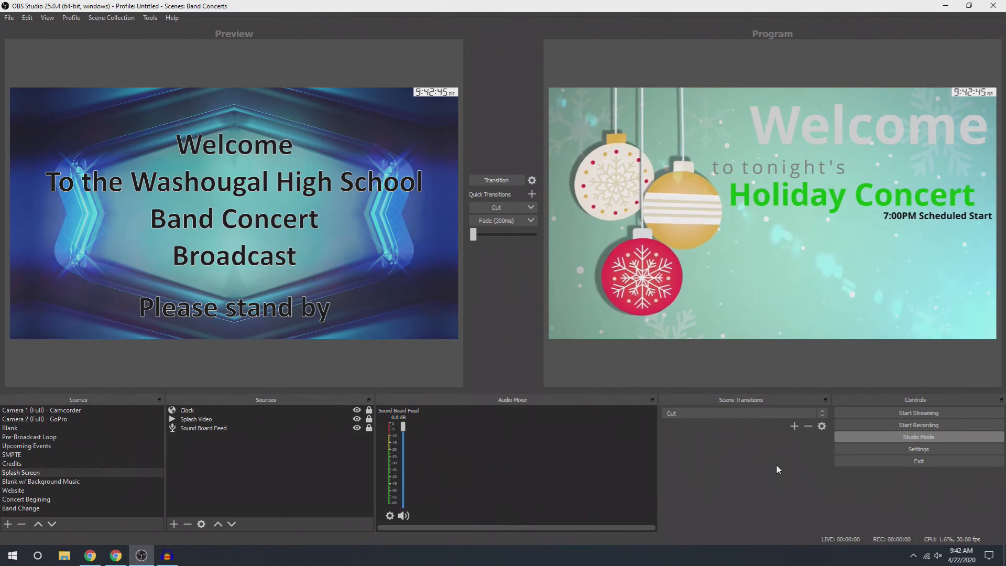
key("Return")
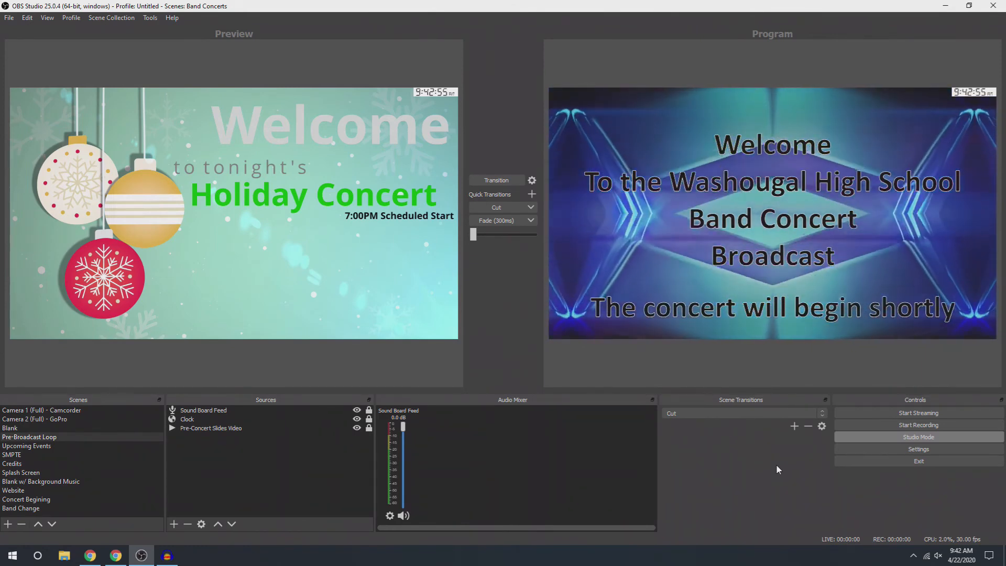
Put the Blank scene on program, followed by Camera 1 (Full) - Camcorder, with Blank in preview.
double_click(113, 428)
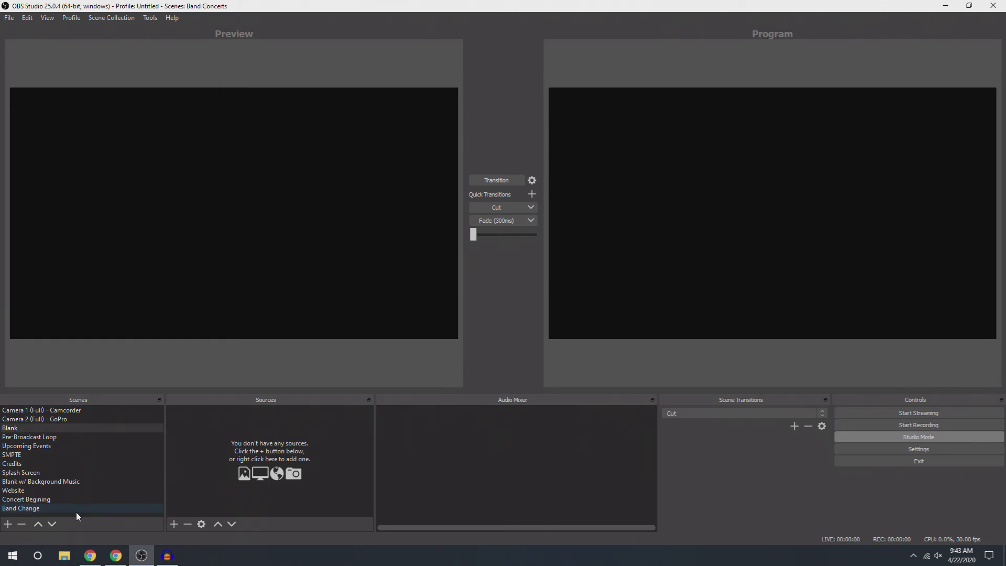
left_click(91, 440)
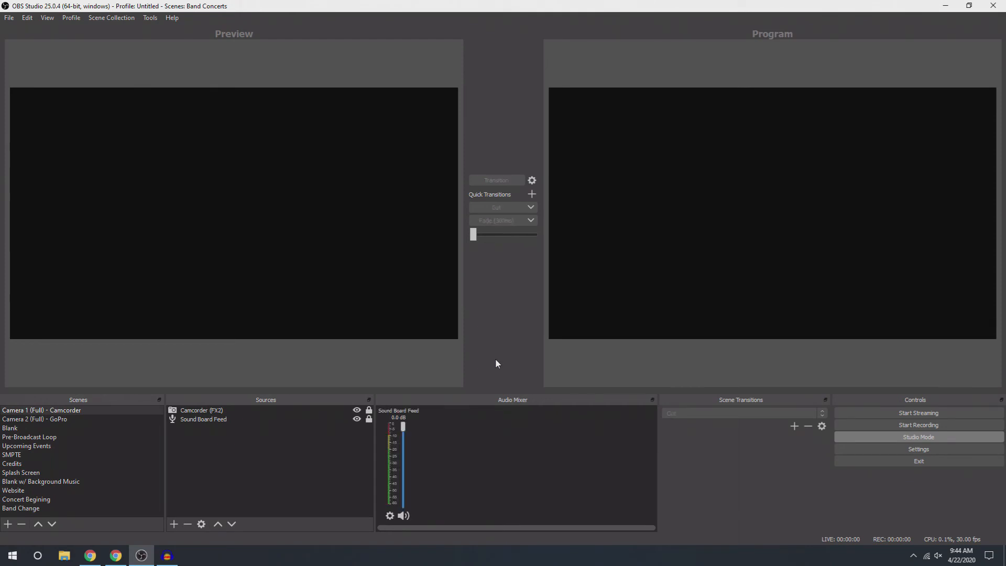
key("Down")
key("Down")
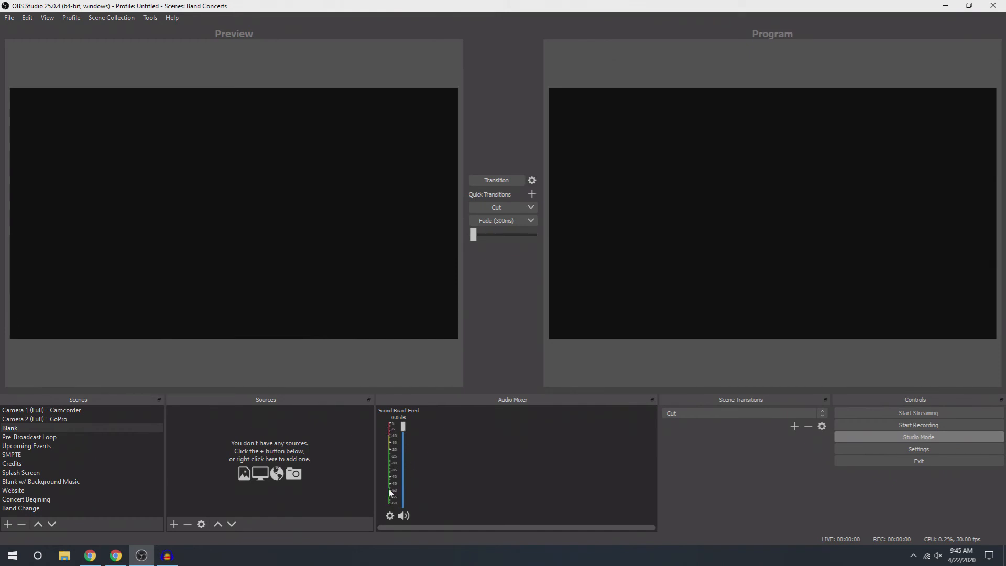
View the audio options of the Sound Board Feed, dismiss them and turn off Studio Mode.
left_click(389, 515)
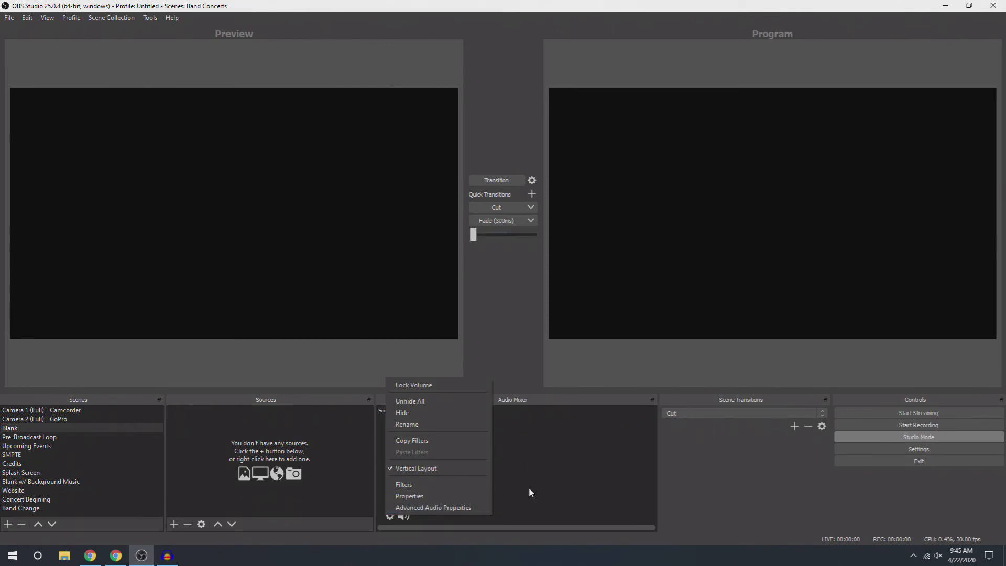
left_click(943, 437)
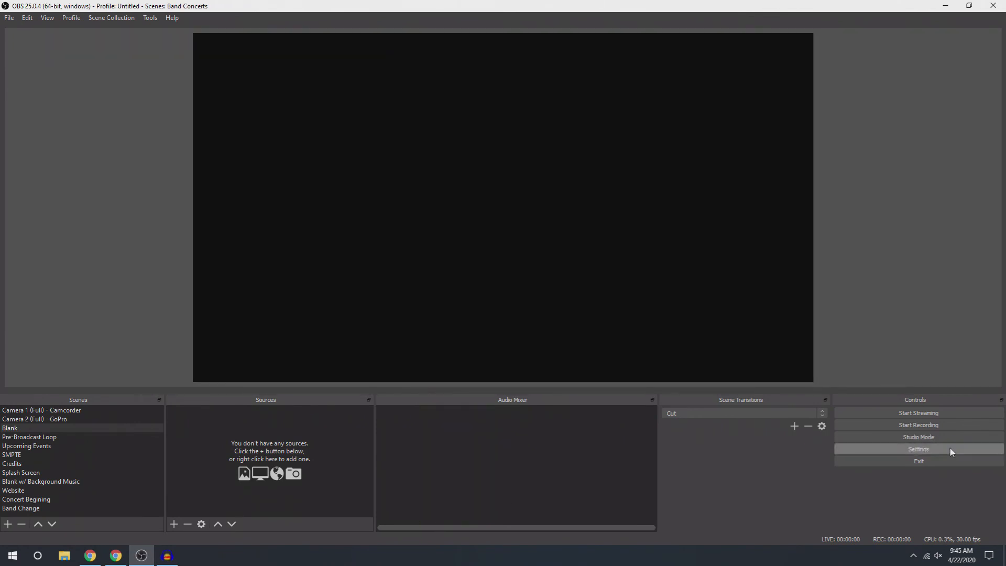
Open the settings and review the General, Stream, Output, Audio and Video options.
left_click(950, 449)
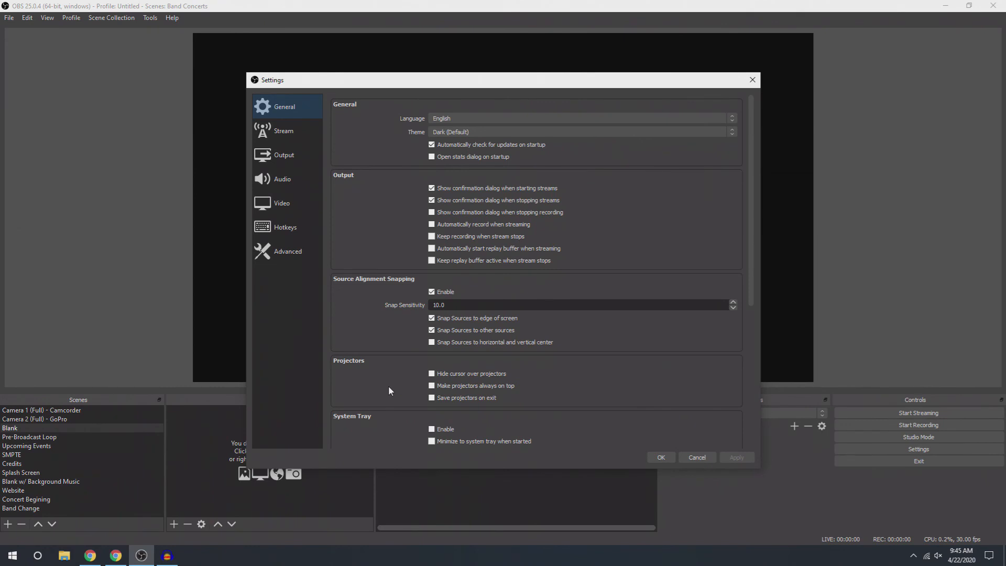
scroll(388, 391, "down", 7)
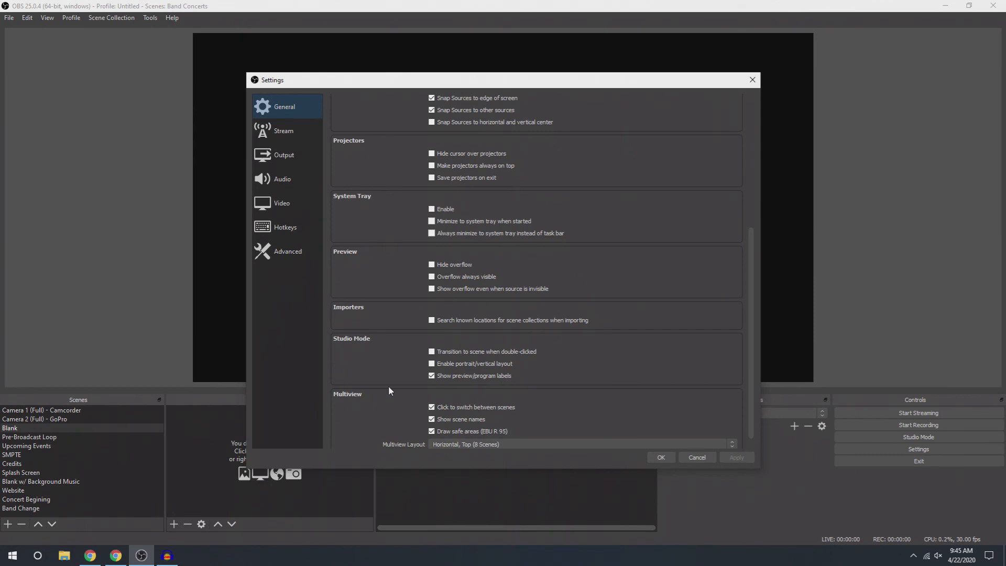
left_click(293, 131)
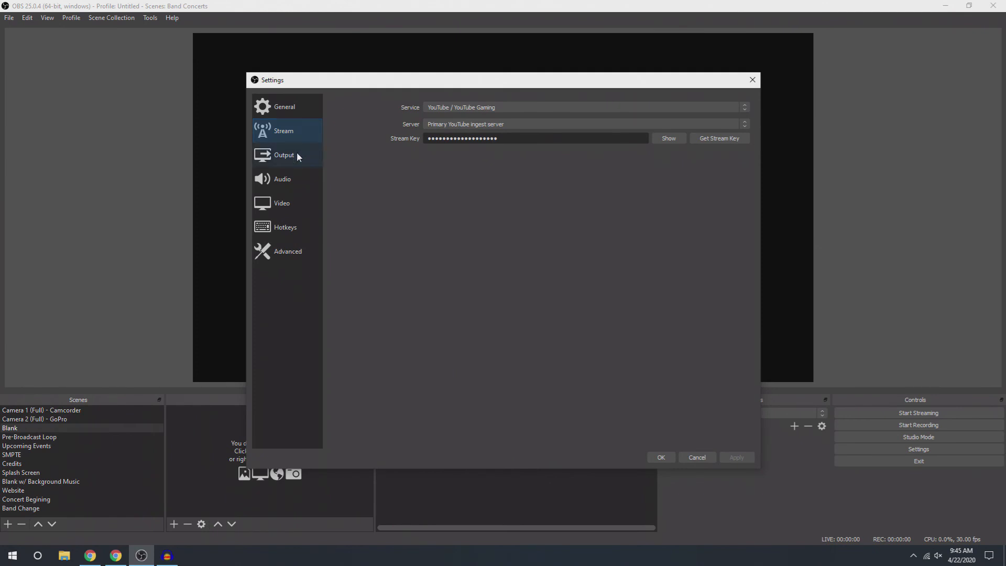
left_click(298, 155)
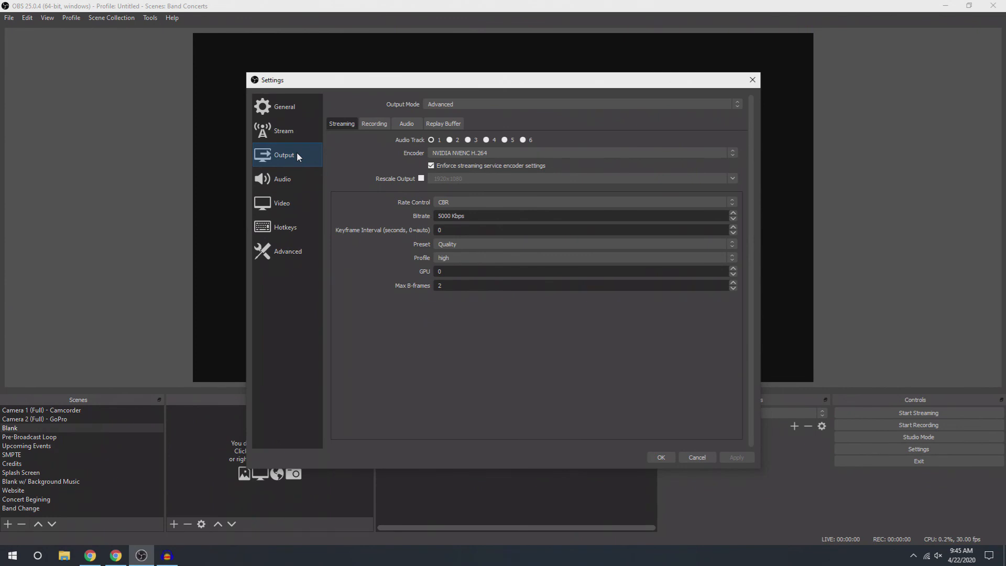
left_click(300, 185)
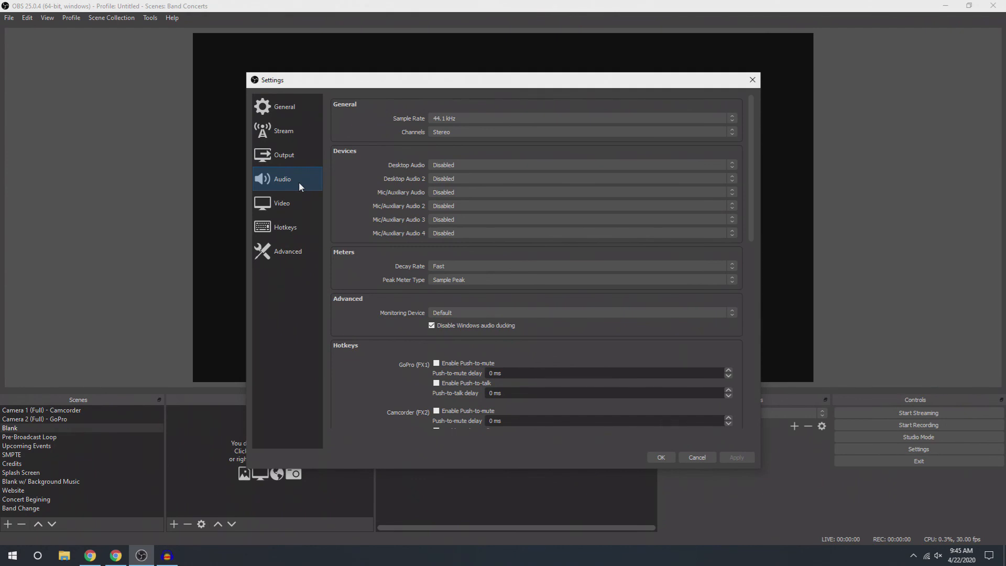
left_click(292, 208)
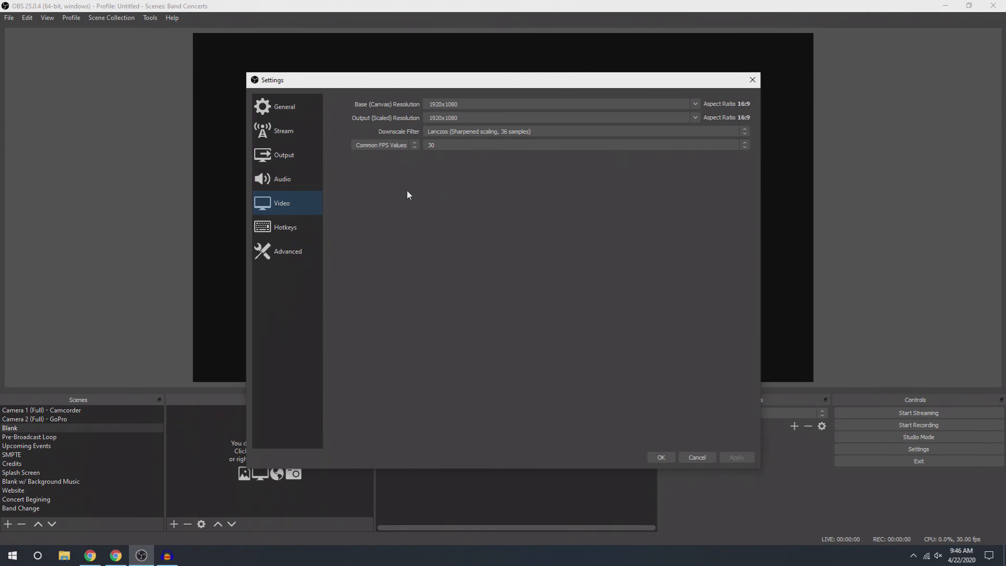
Review the scene-switching and transition hotkeys and the Advanced options, and close the settings without changes.
left_click(292, 227)
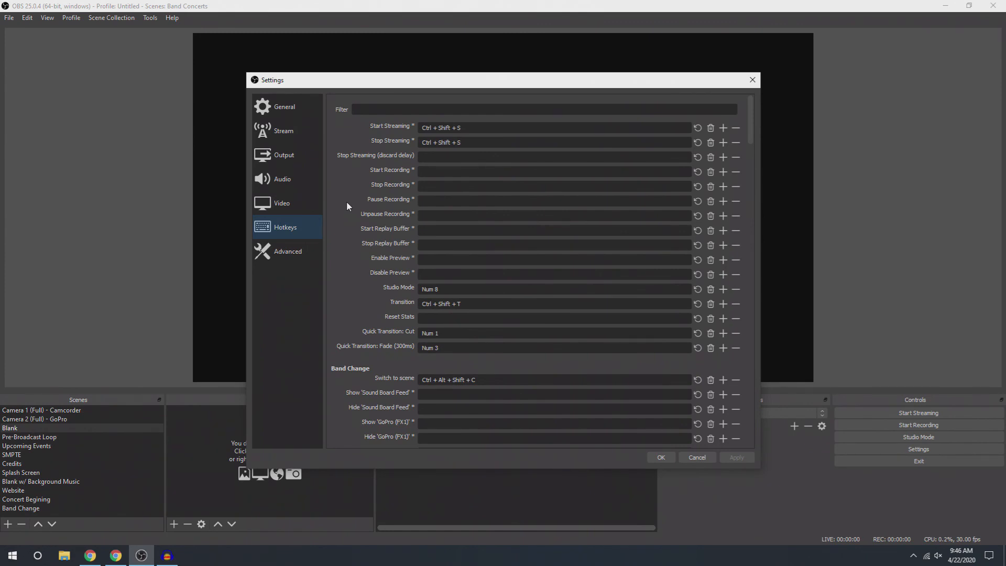
scroll(347, 202, "down", 7)
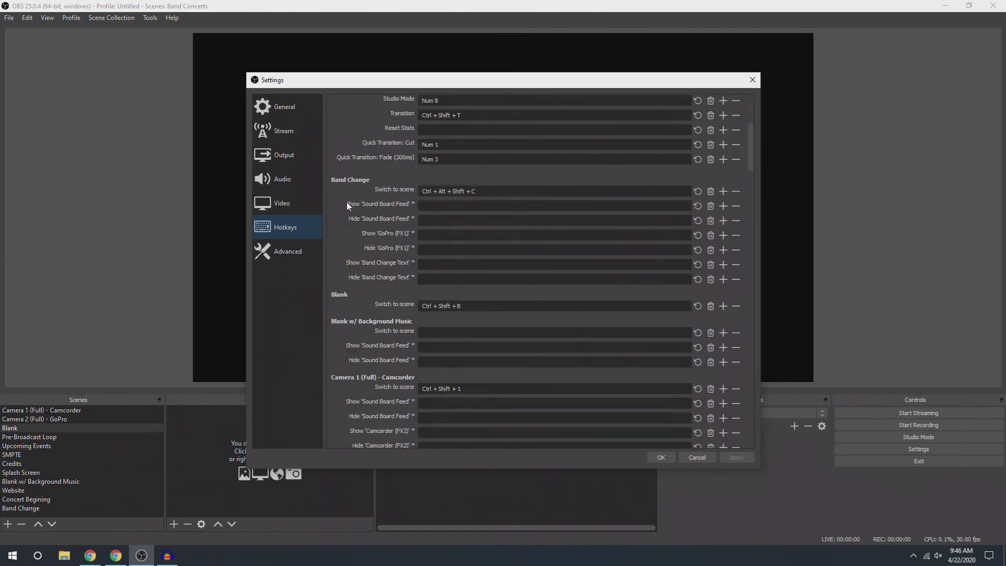
scroll(347, 202, "down", 4)
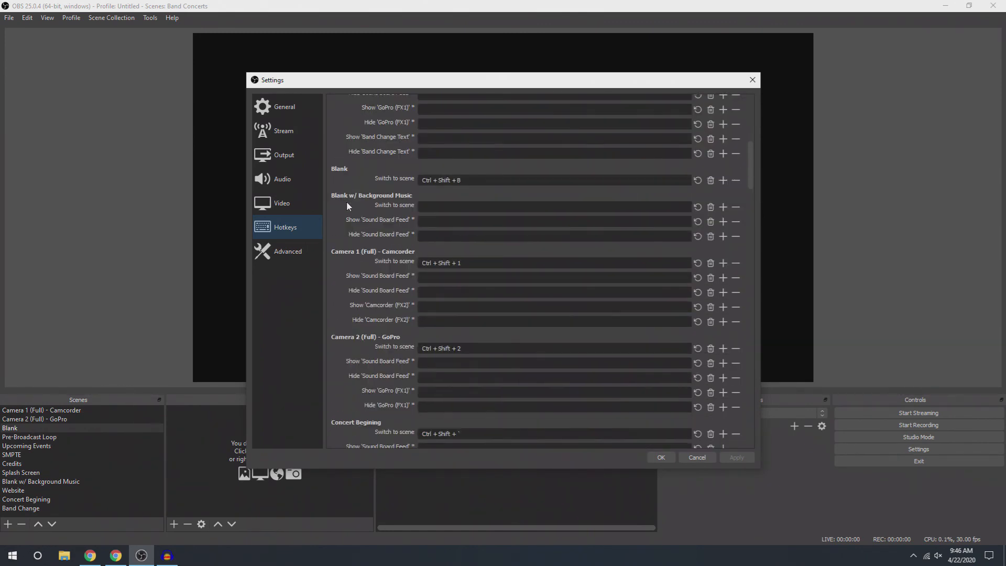
scroll(347, 203, "down", 2)
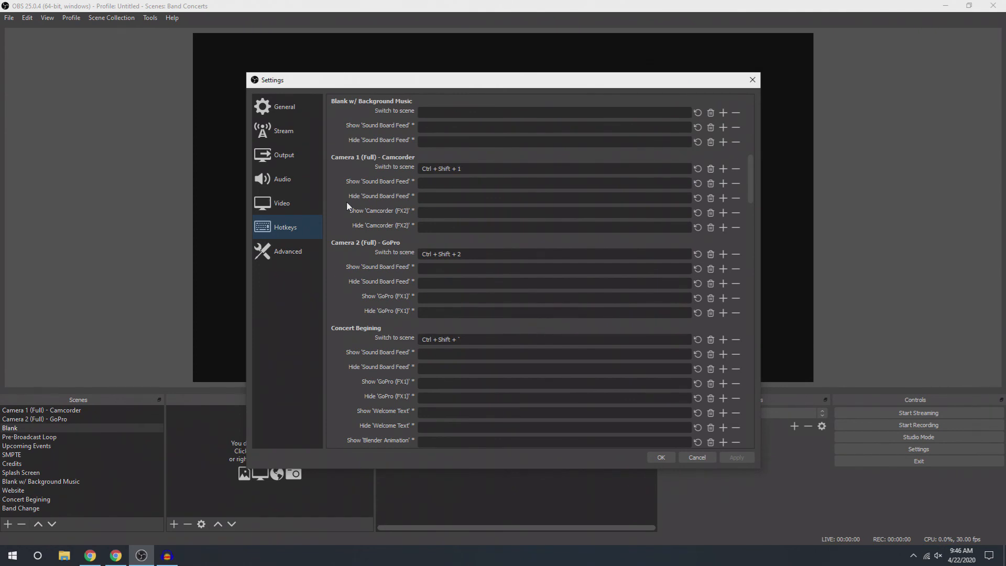
left_click(296, 255)
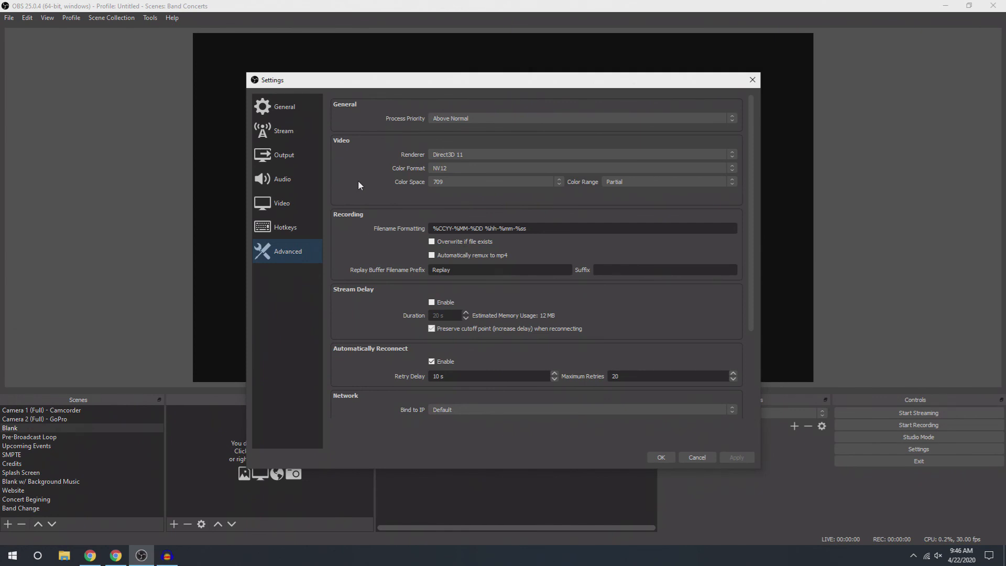
key("Escape")
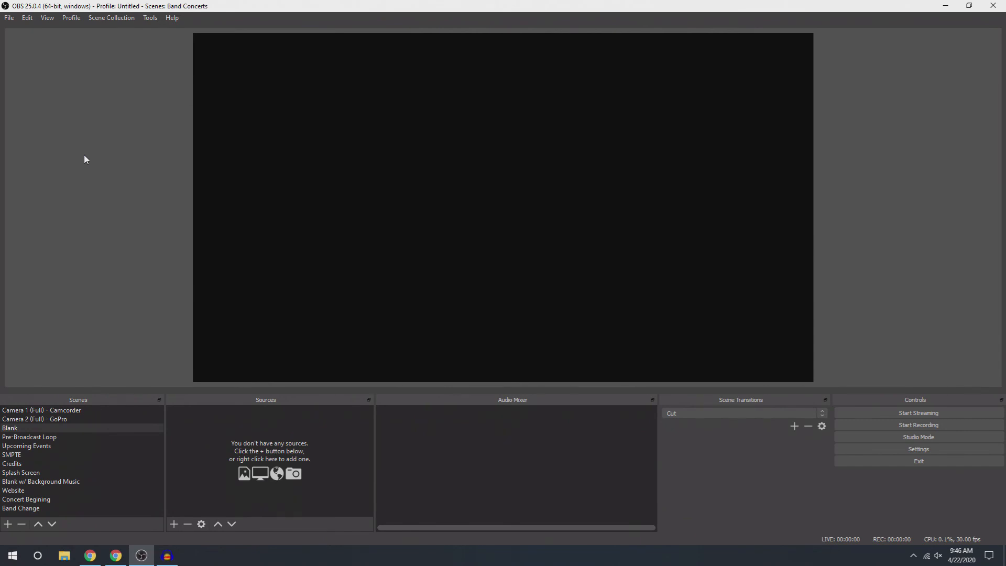